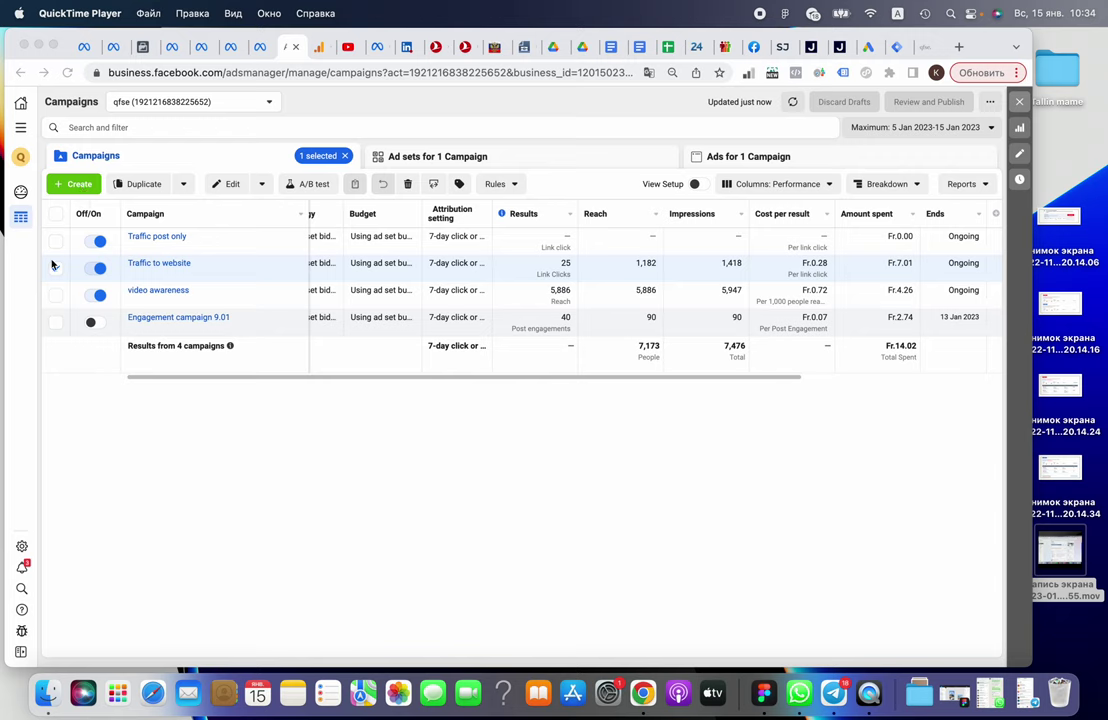
Duplicate the Traffic to website M1,4 ad set into its original campaign
click(168, 278)
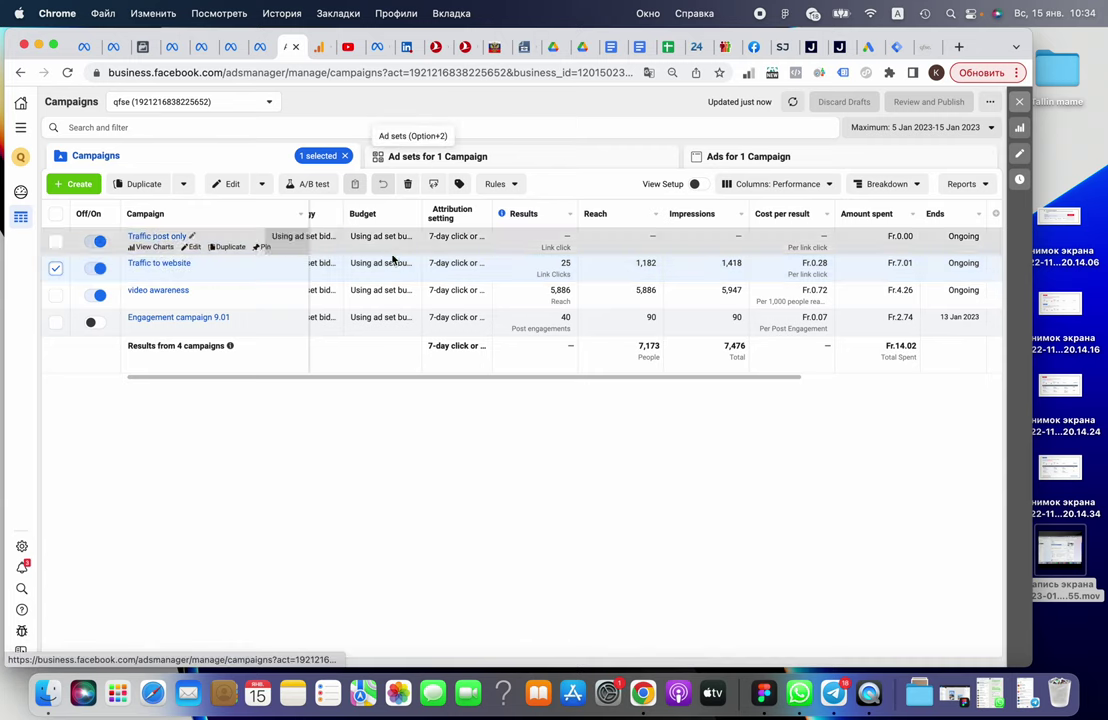
click(512, 155)
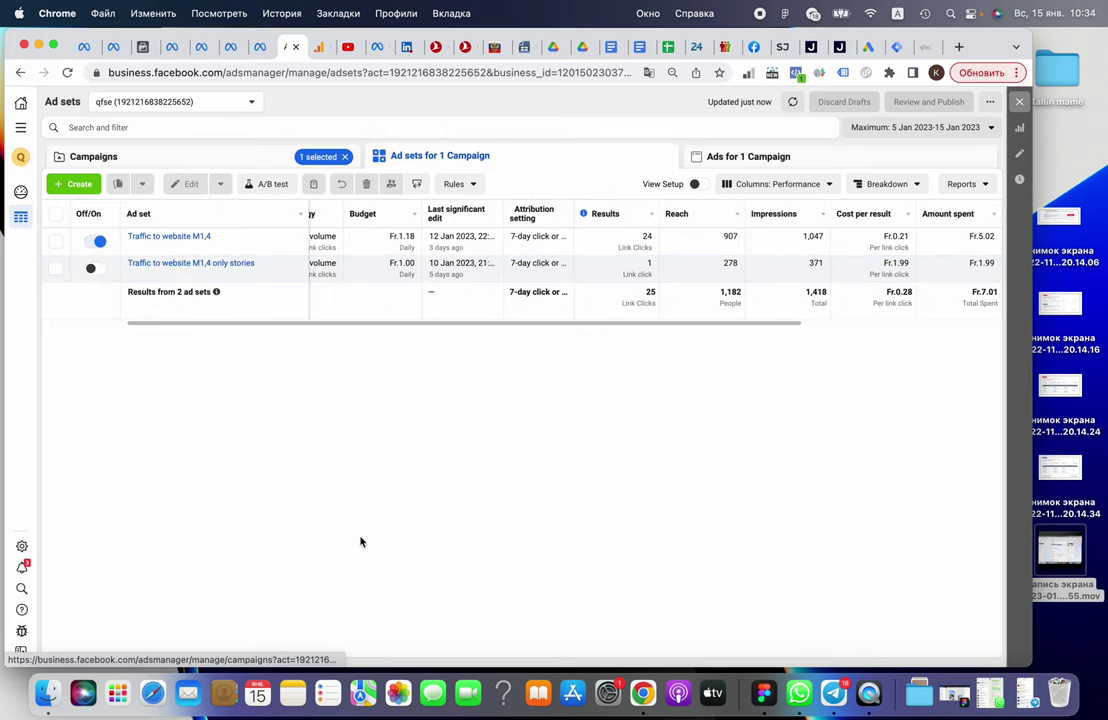
mouse_move(170, 241)
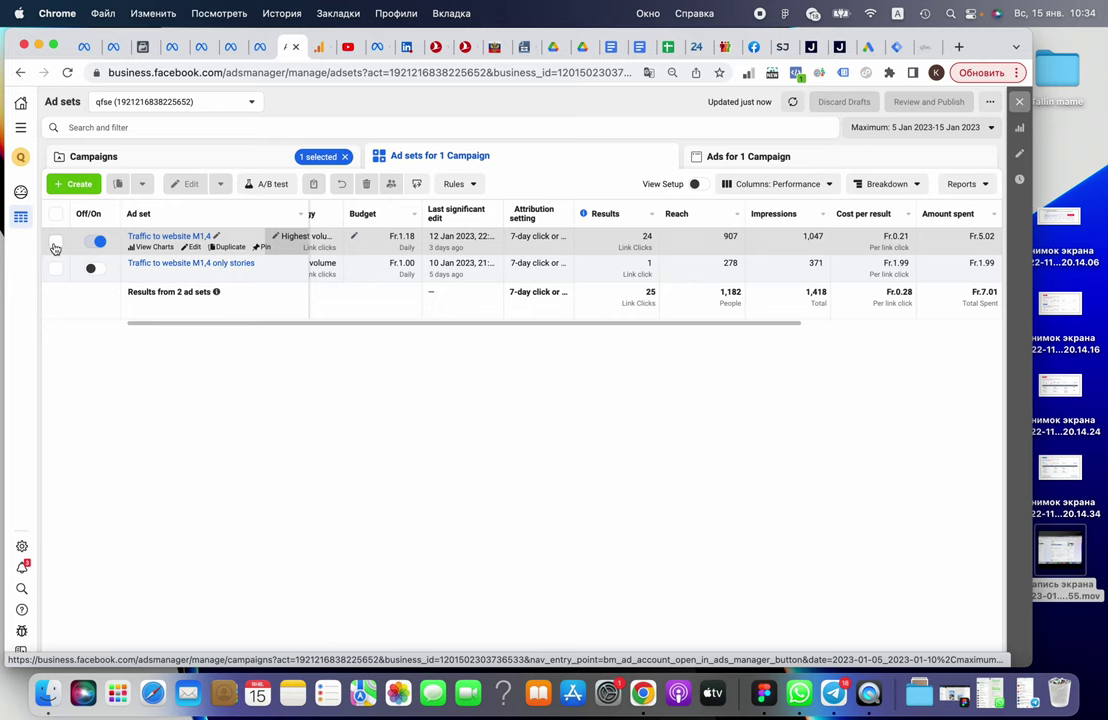
click(55, 242)
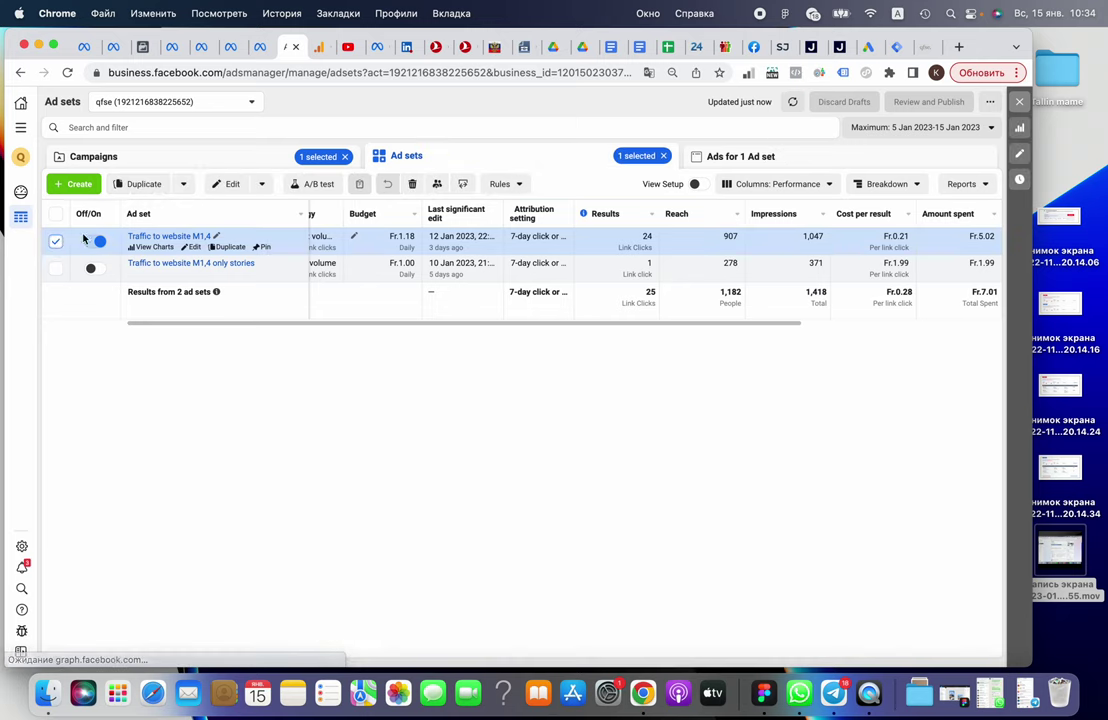
click(240, 248)
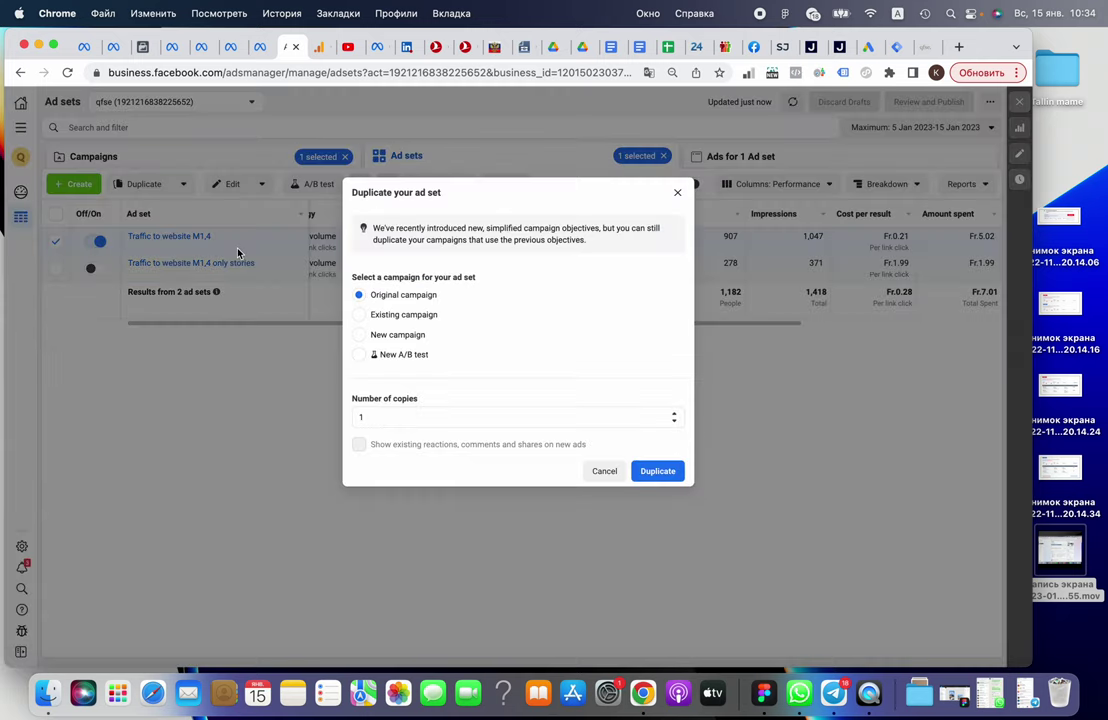
click(663, 528)
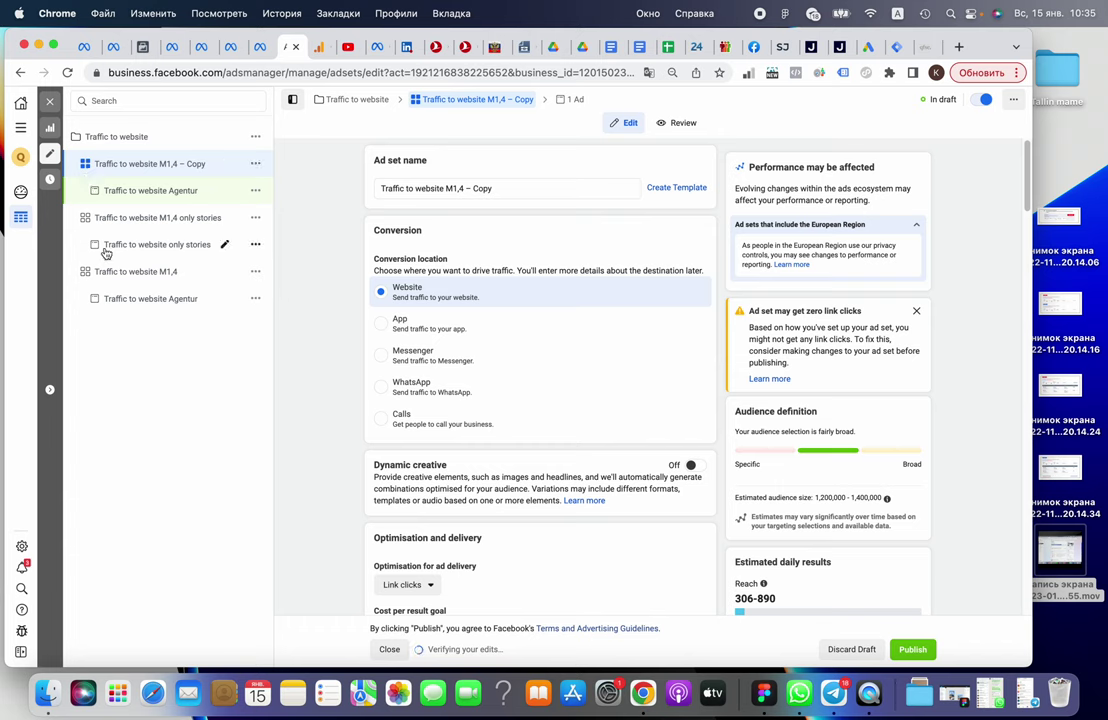
Rename the copied ad set to 'Traffic to website AU'
click(472, 190)
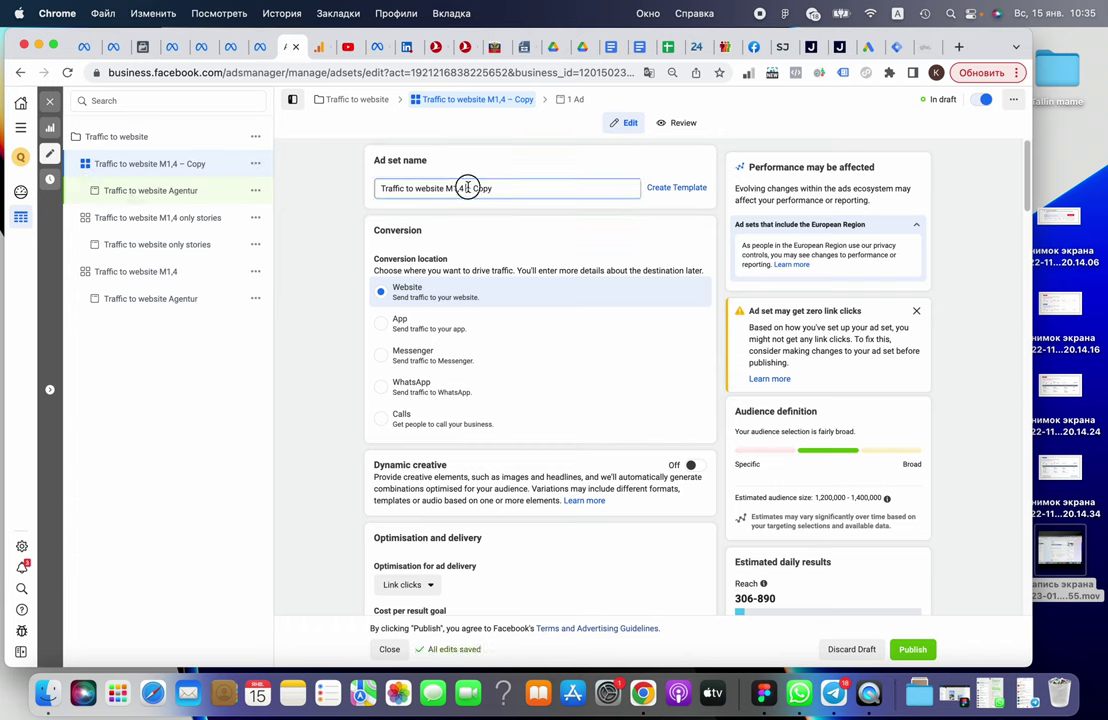
drag(465, 189, 521, 188)
key(BackSpace)
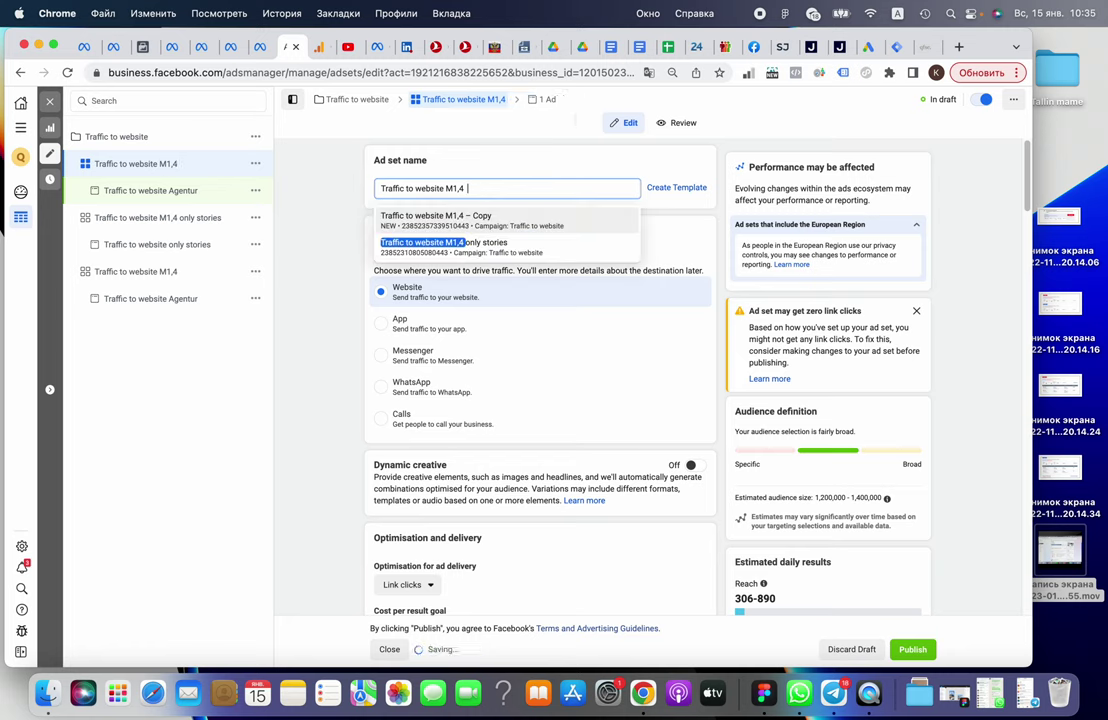
key(BackSpace)
key(BackSpace)
key(BackSpace)
key(BackSpace)
key(BackSpace)
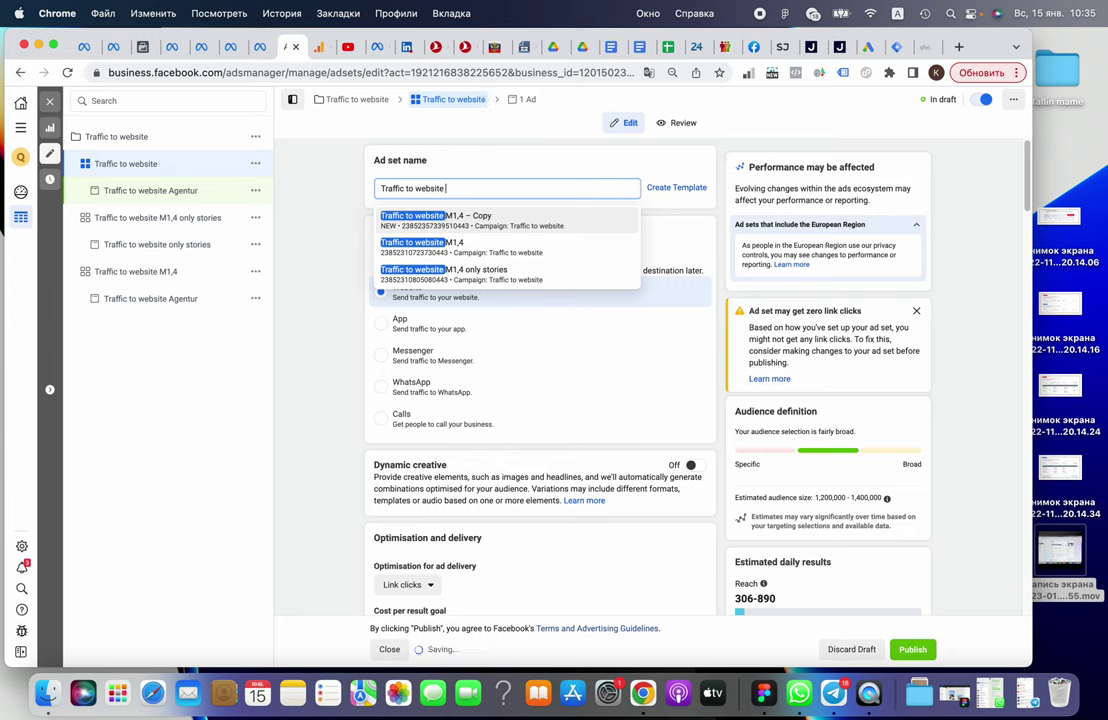
text(AU)
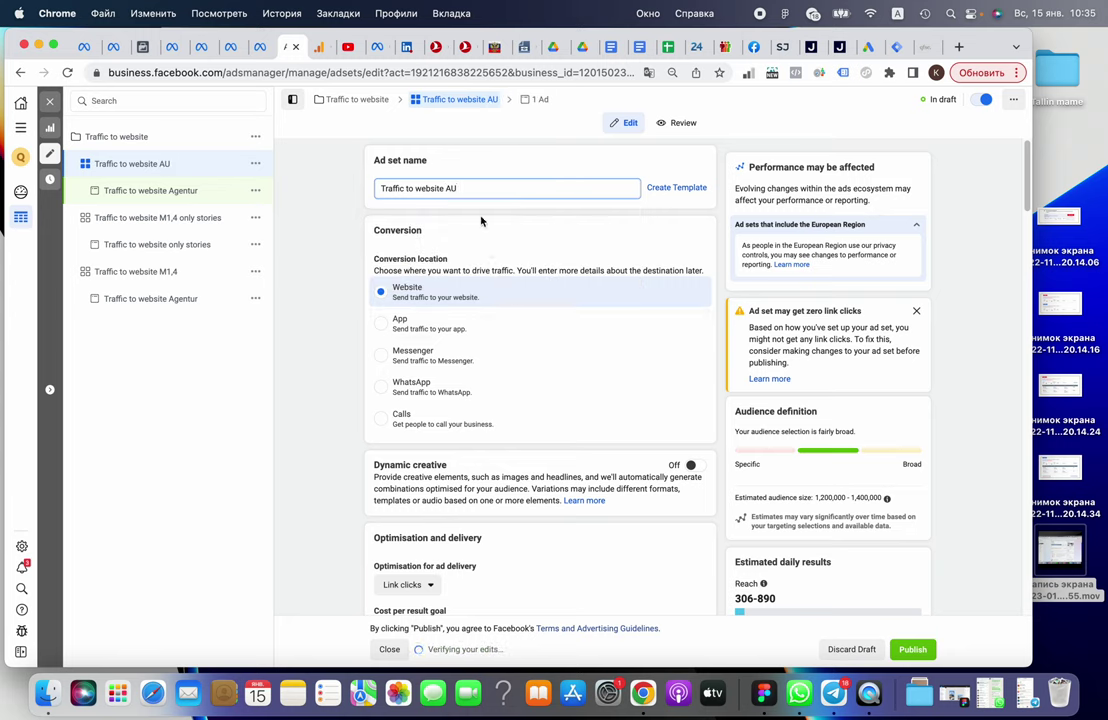
Set the ad set's daily budget to Fr.1.00
scroll(441, 282, down, 1)
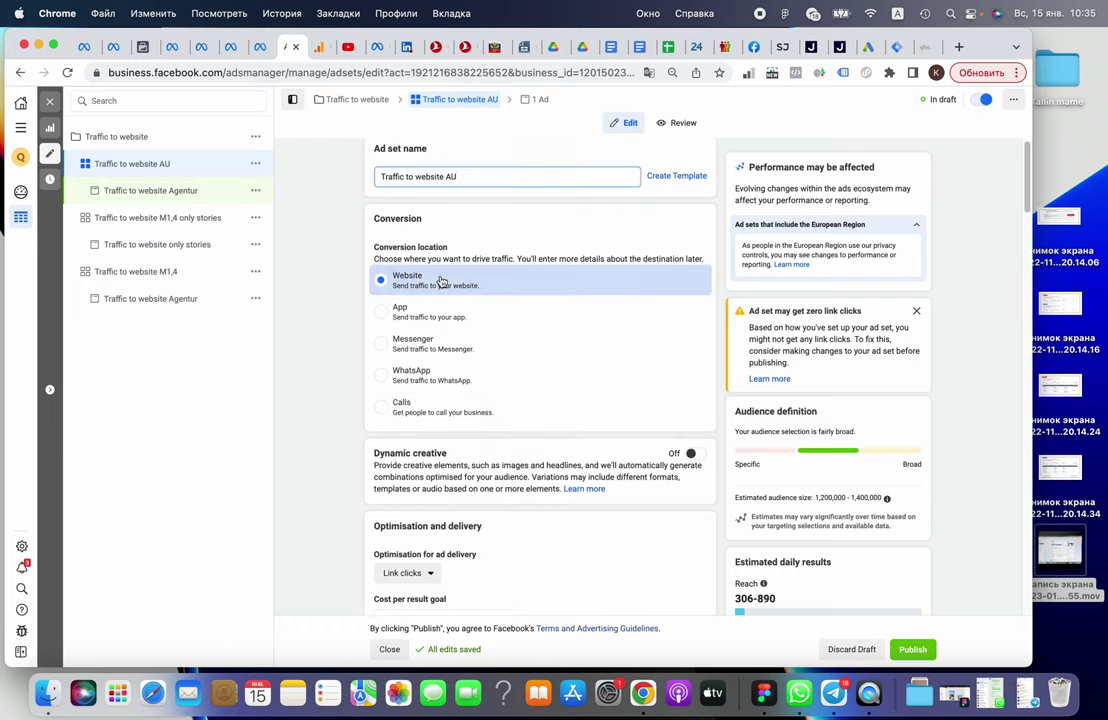
scroll(560, 430, down, 3)
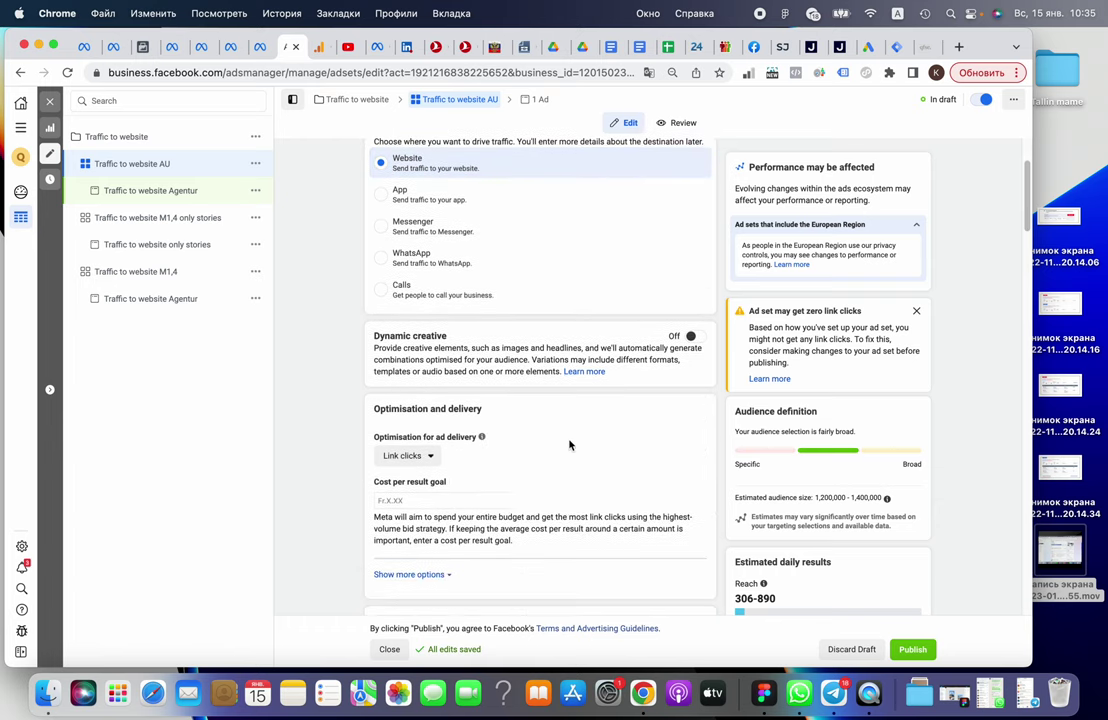
scroll(565, 450, down, 3)
scroll(555, 452, down, 4)
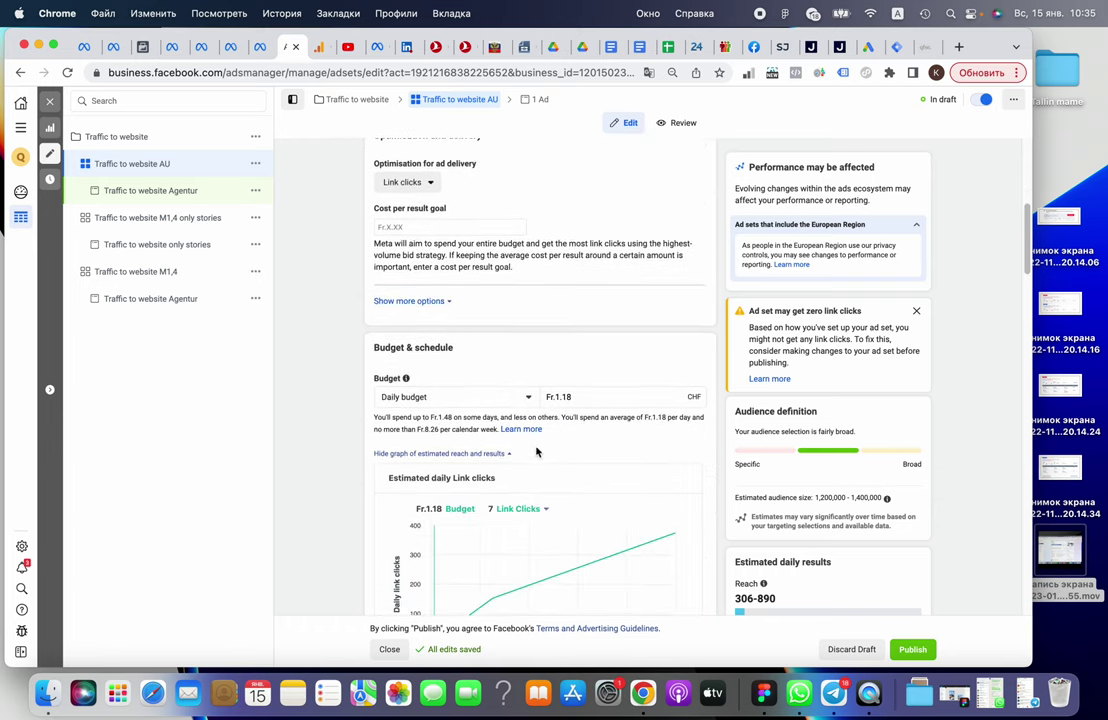
double_click(569, 397)
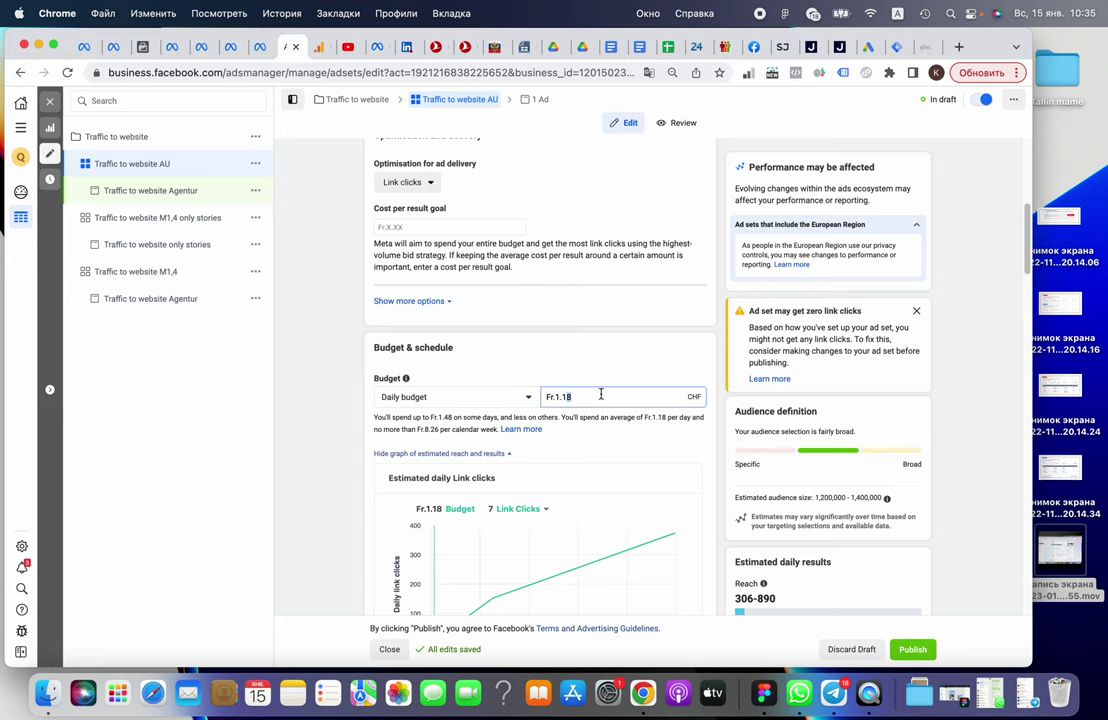
text(00)
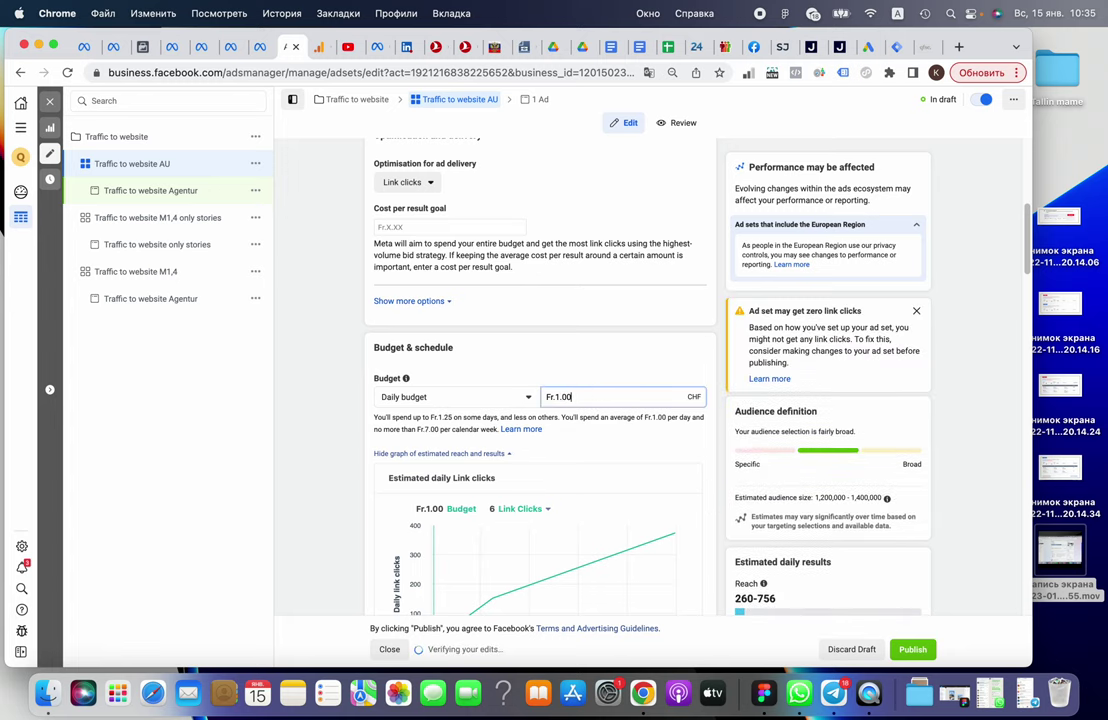
scroll(525, 360, down, 8)
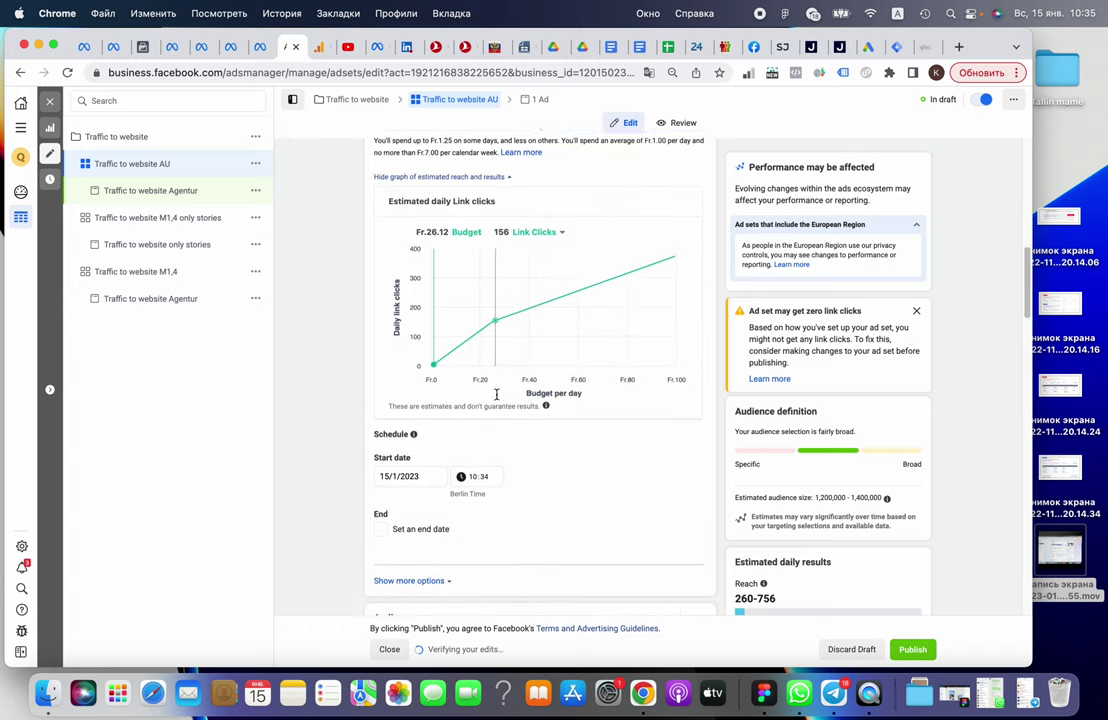
scroll(530, 420, down, 6)
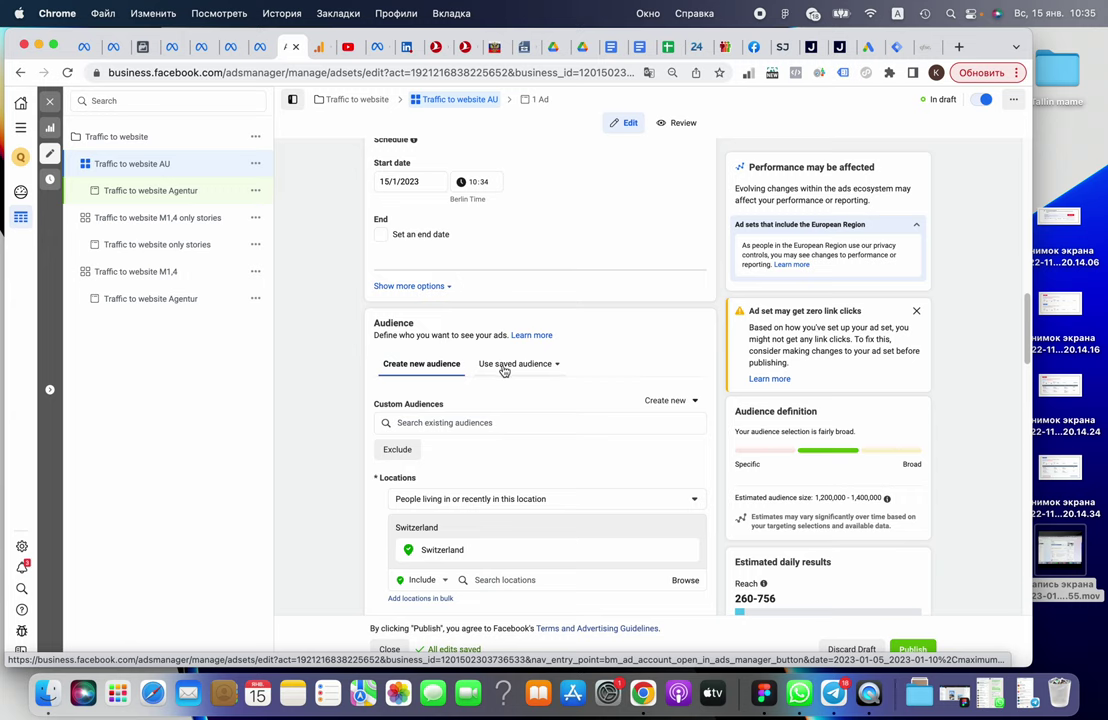
Apply the saved 'CH deutsch targets 1,4M' audience and open it for editing
click(505, 366)
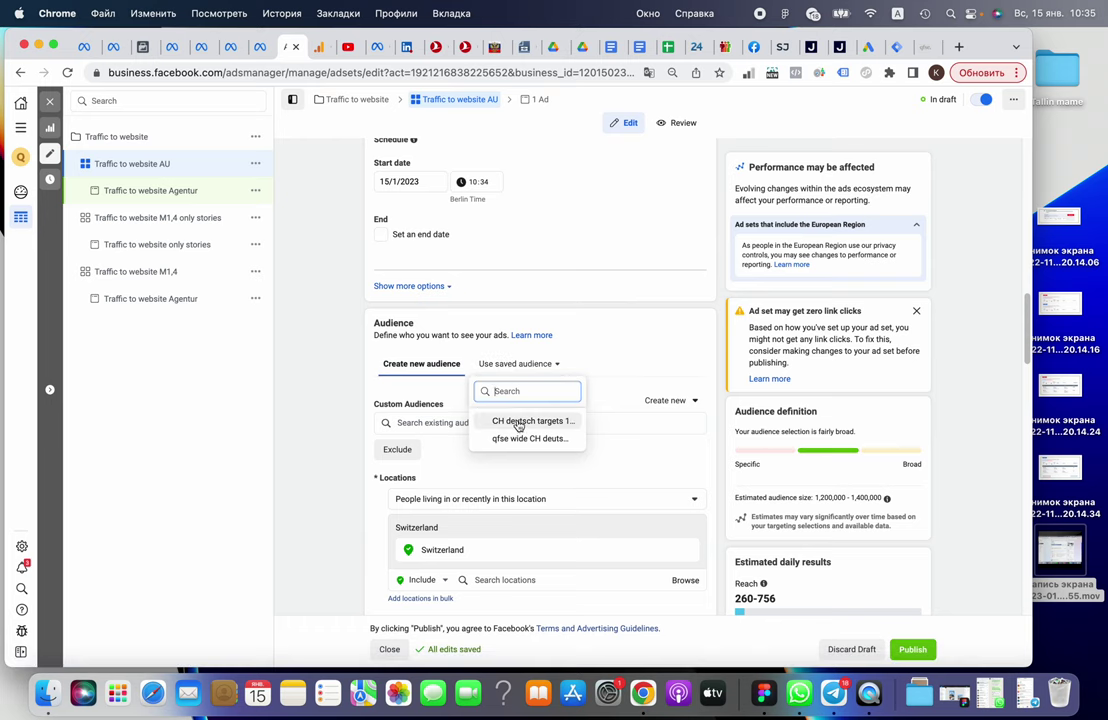
mouse_move(530, 421)
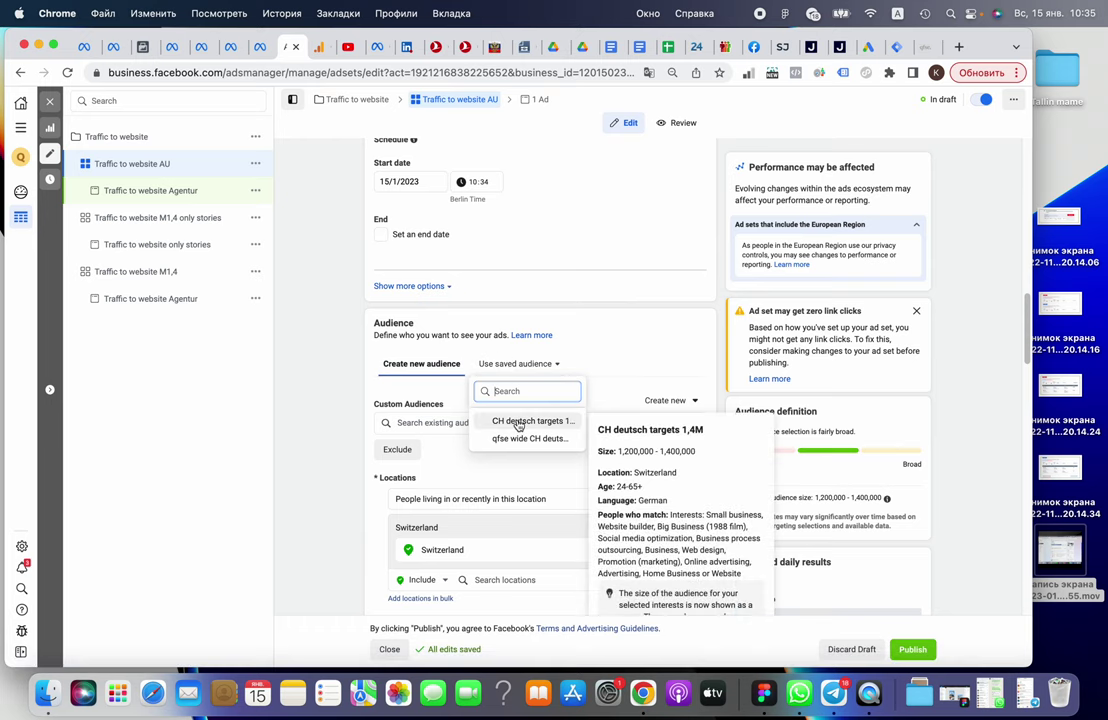
click(518, 422)
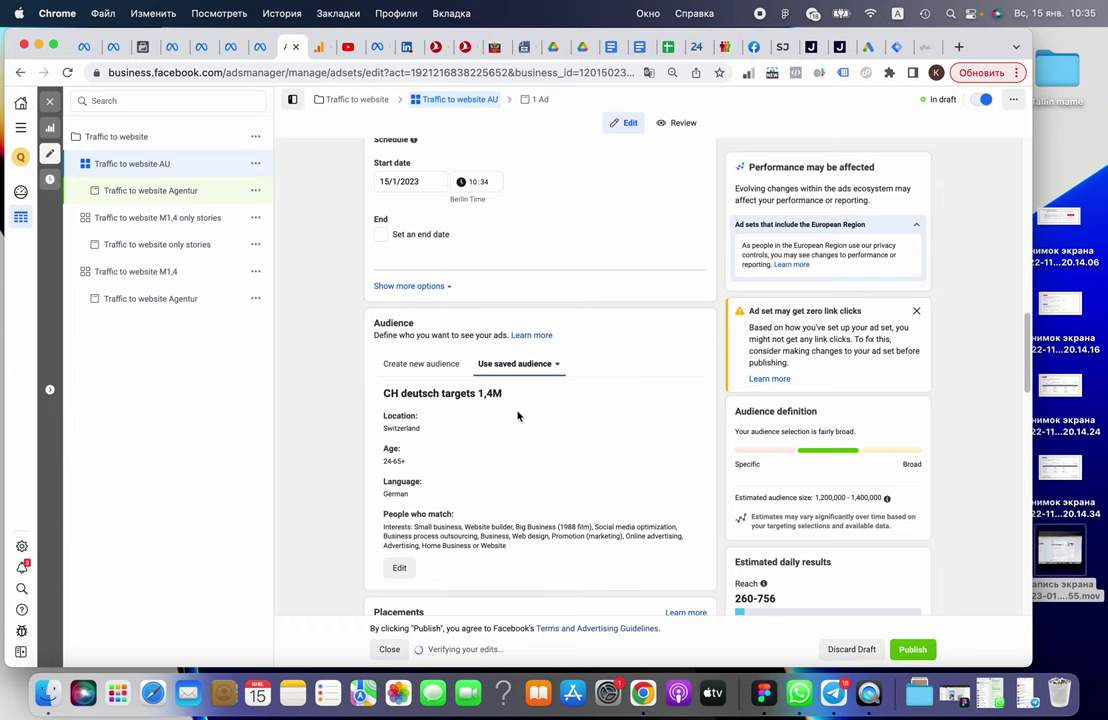
scroll(518, 416, down, 2)
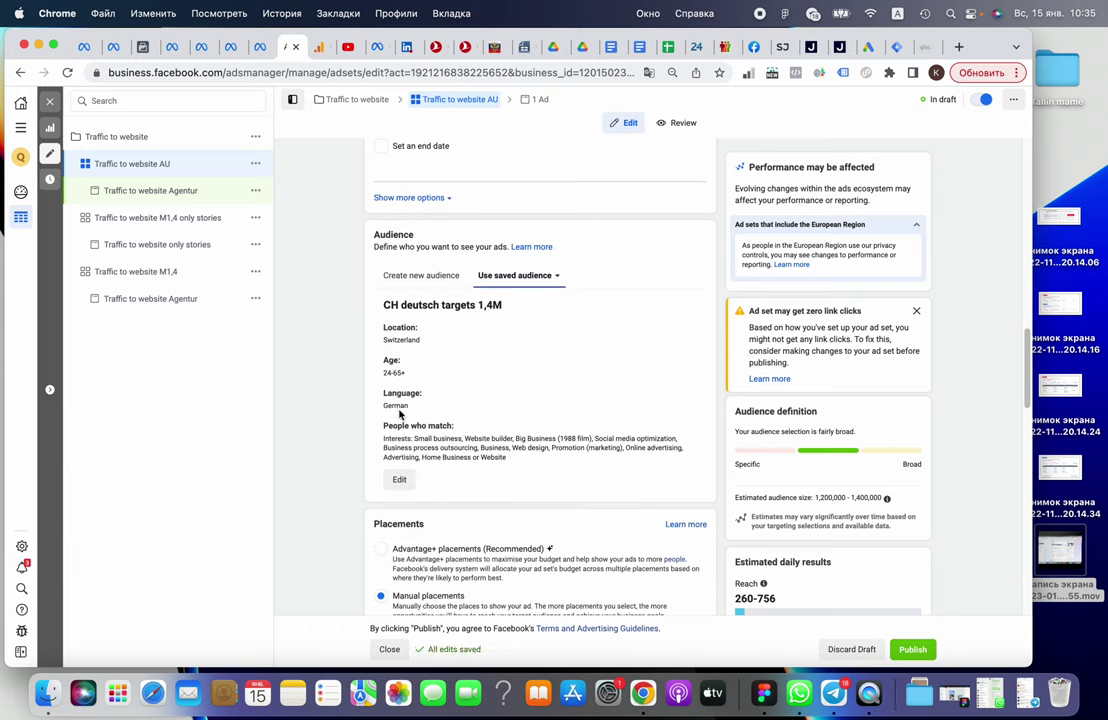
click(401, 479)
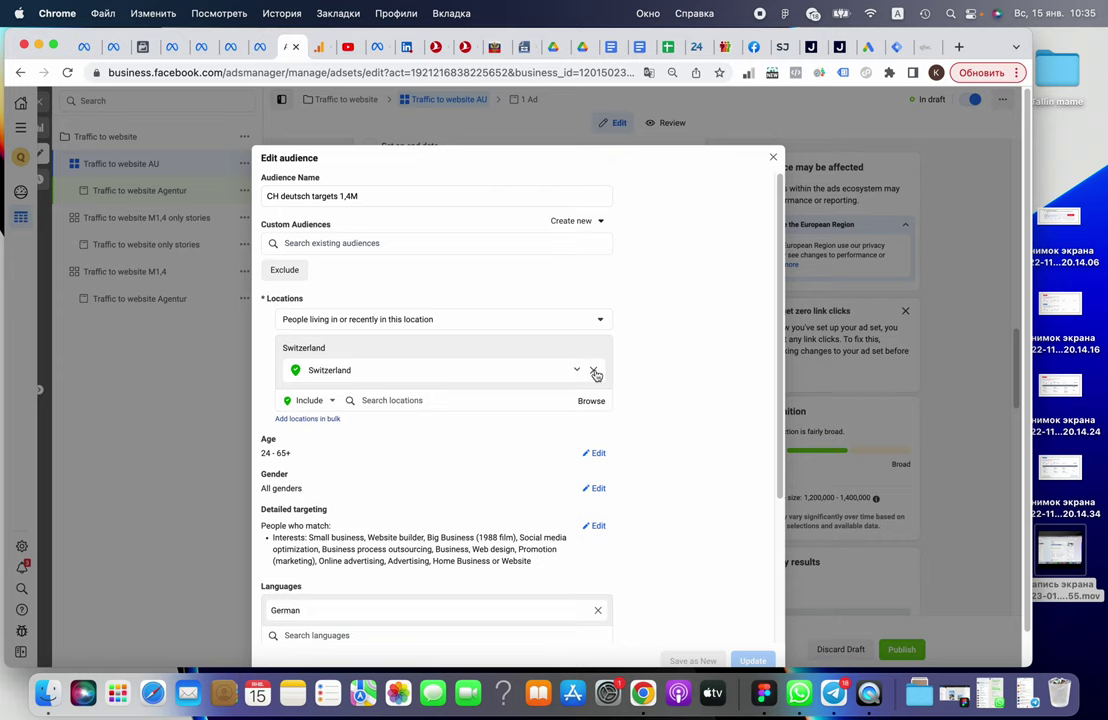
Replace Switzerland with Austria in the audience's target locations
click(594, 372)
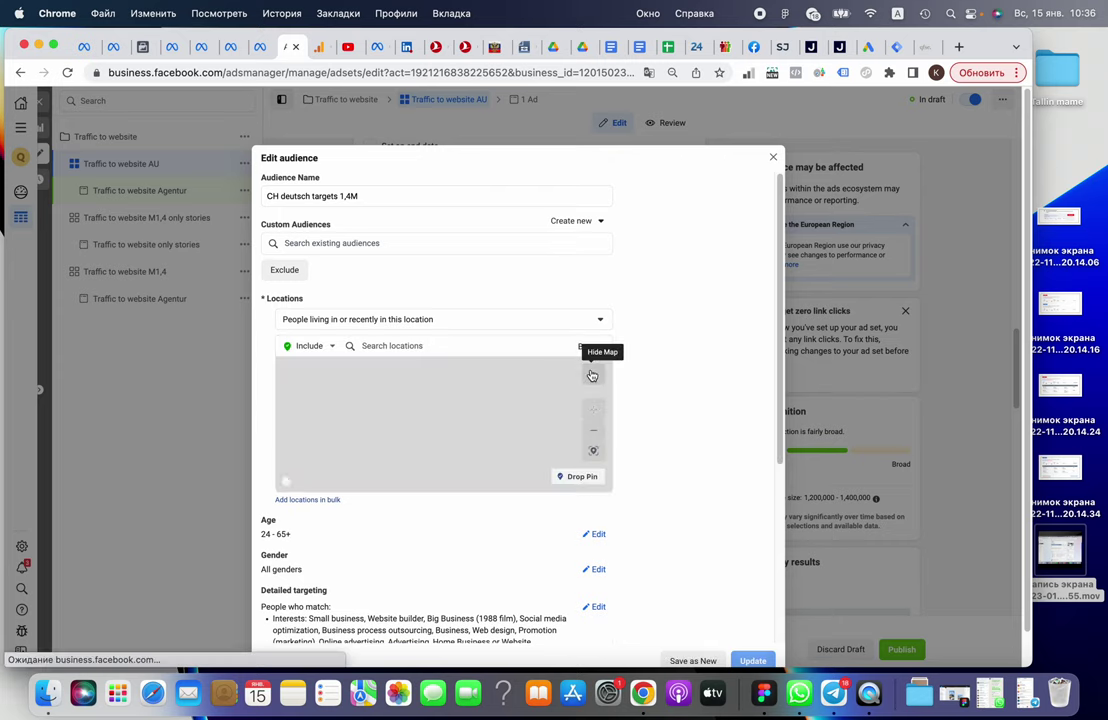
click(504, 349)
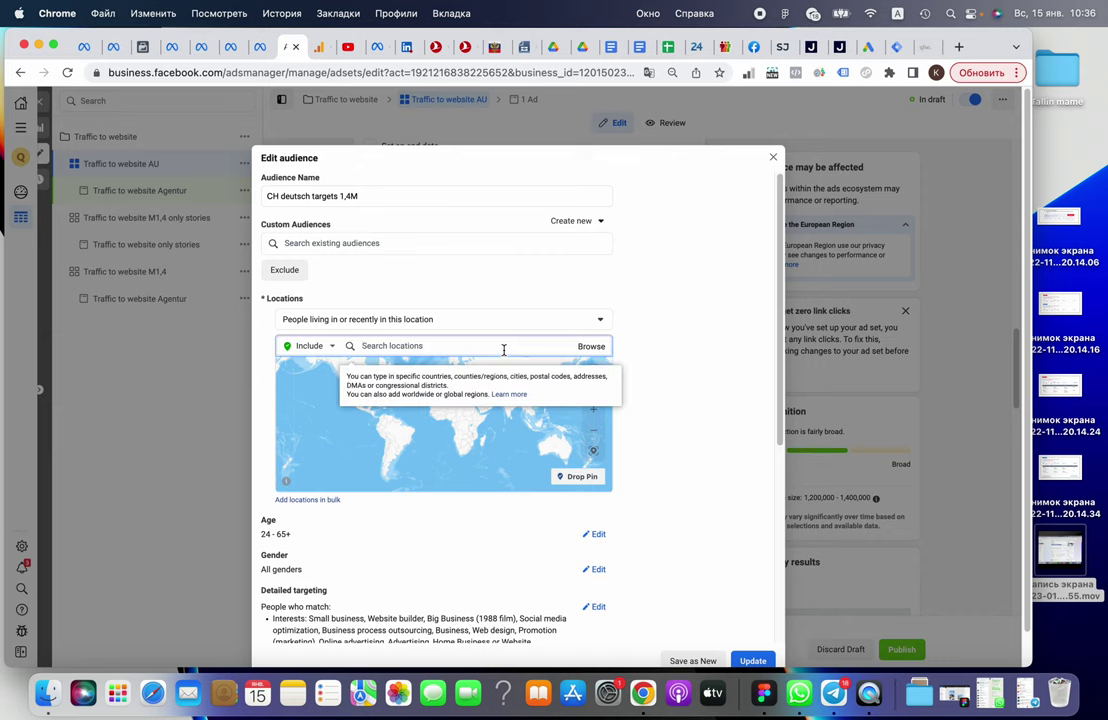
text(austria)
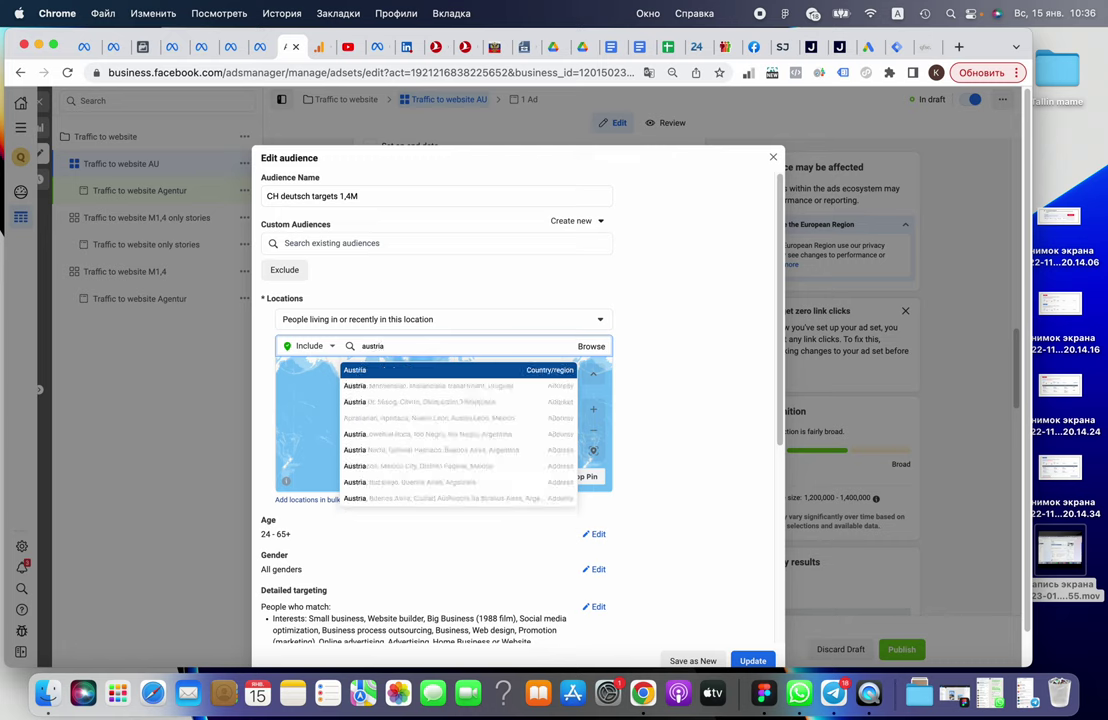
click(413, 372)
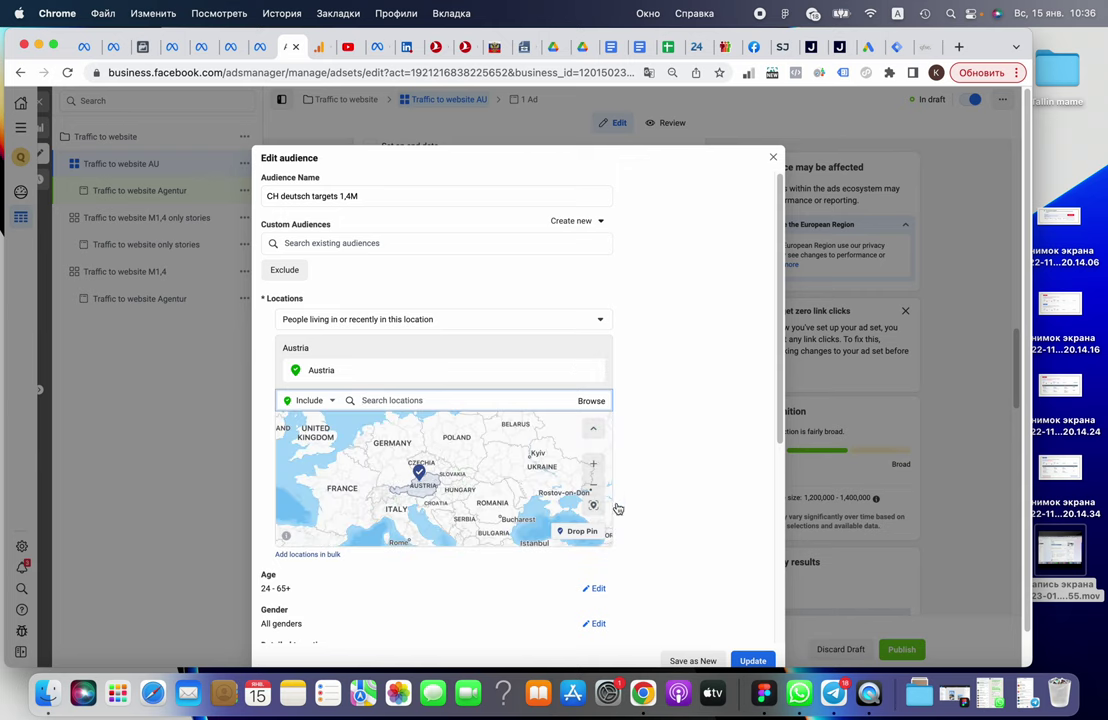
scroll(671, 527, down, 2)
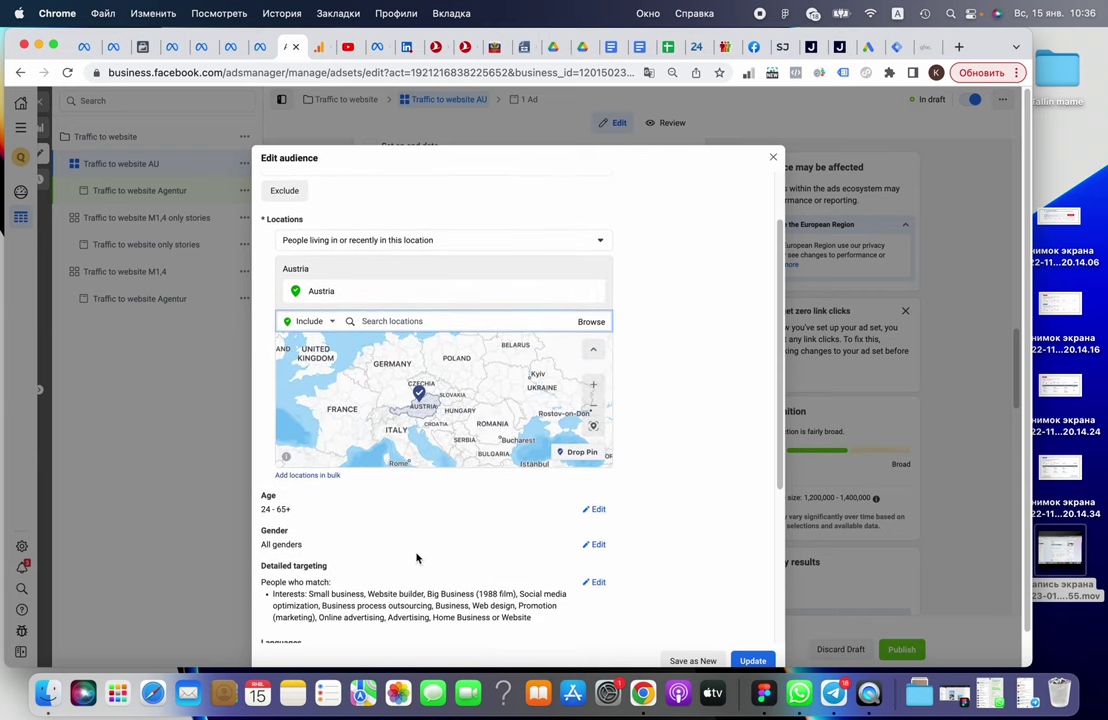
scroll(414, 552, down, 3)
scroll(414, 552, down, 1)
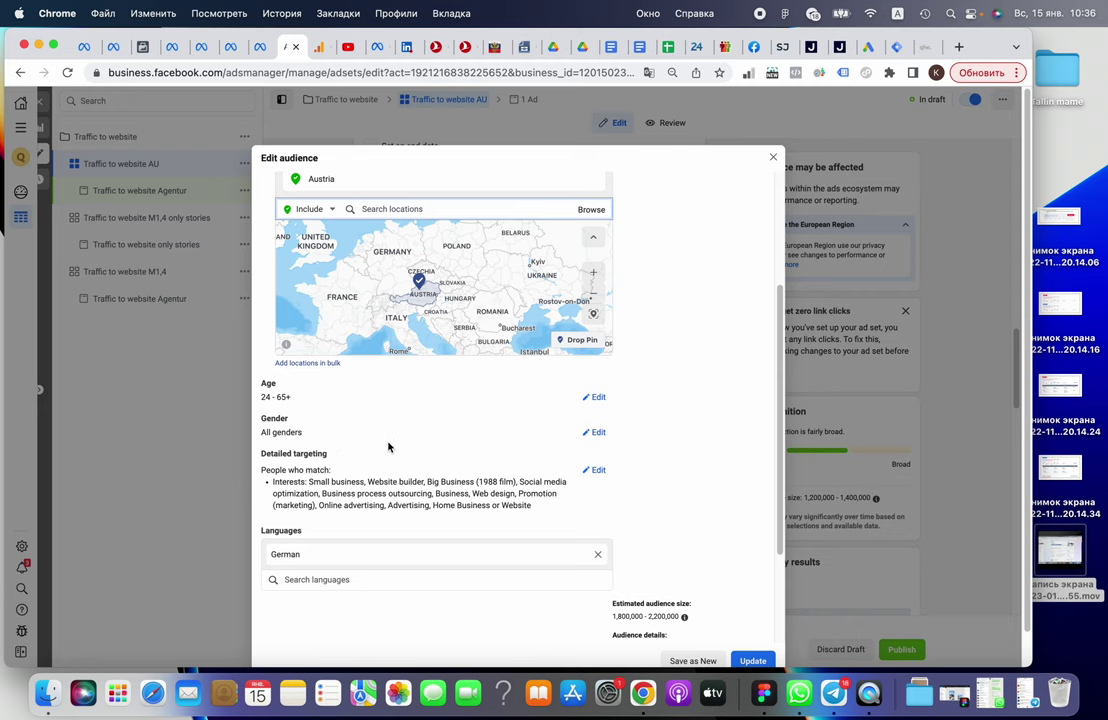
scroll(392, 448, up, 3)
scroll(370, 500, down, 5)
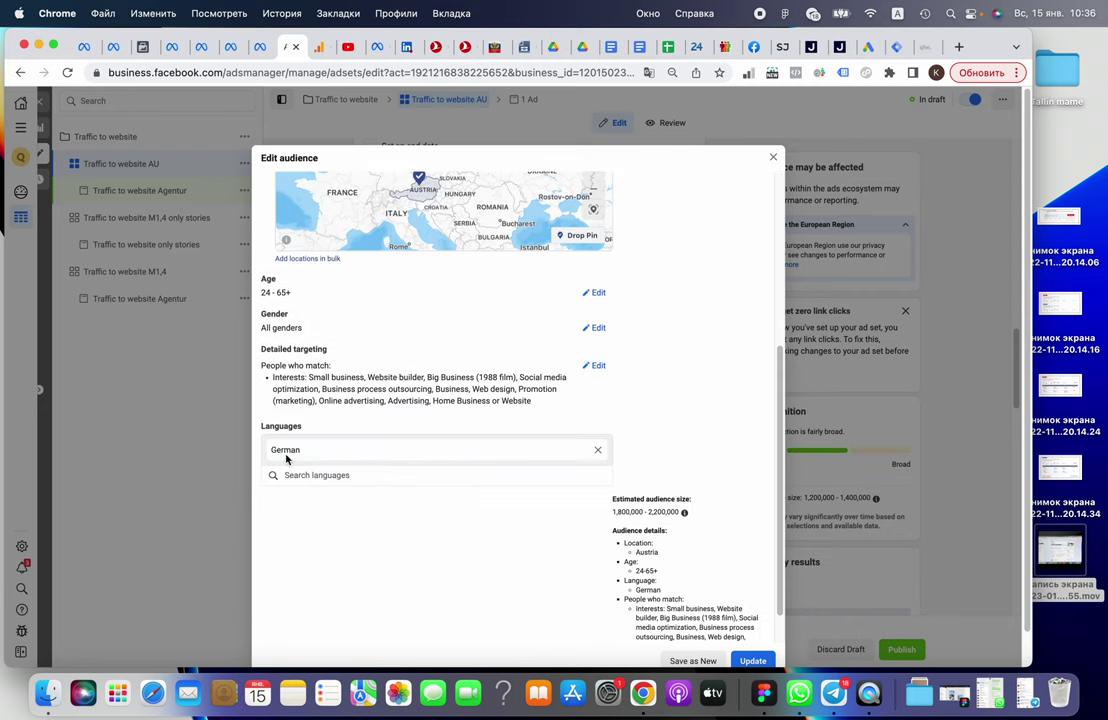
scroll(380, 453, up, 1)
scroll(400, 460, up, 5)
scroll(458, 479, down, 6)
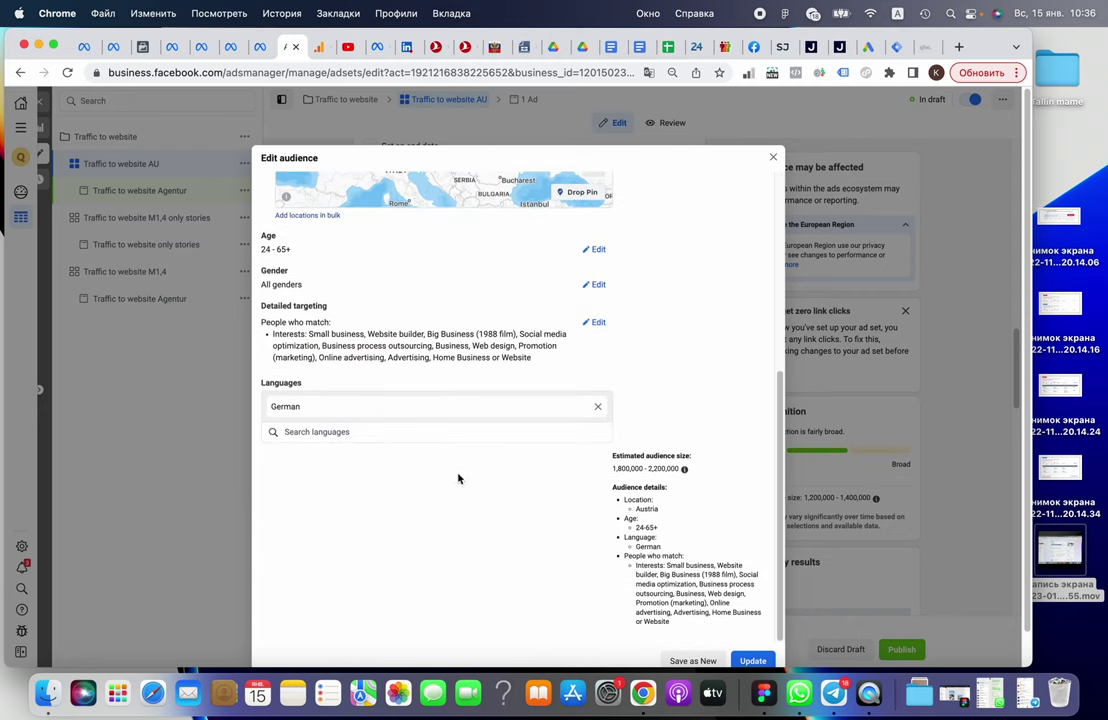
scroll(500, 350, up, 10)
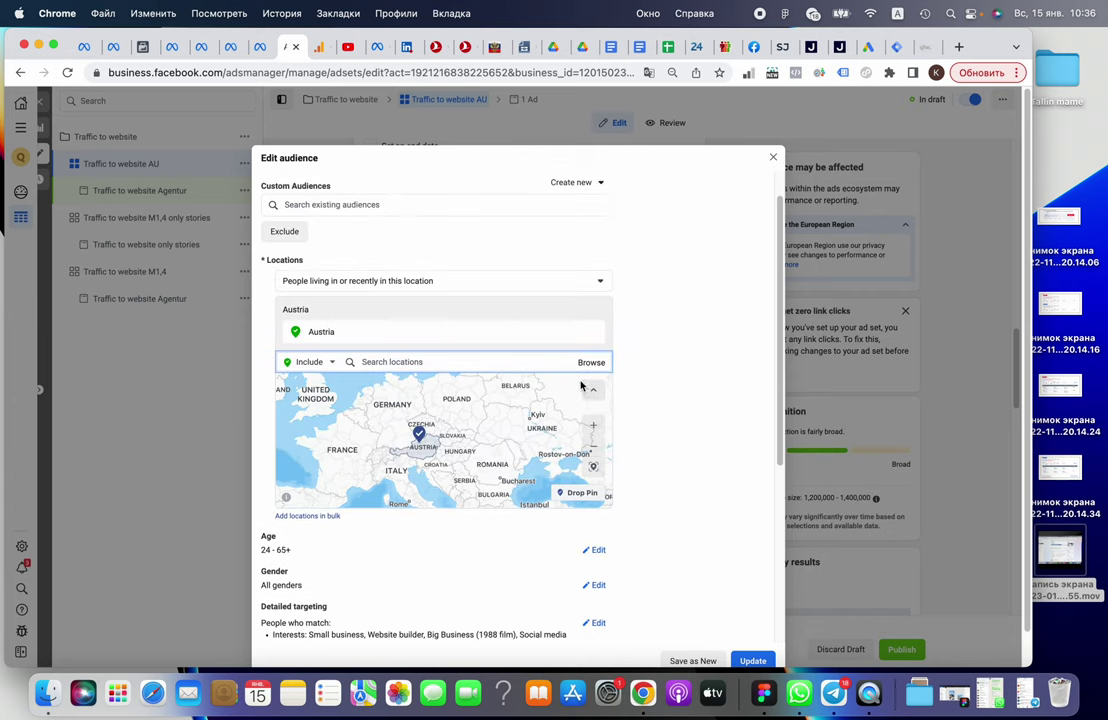
scroll(428, 265, up, 2)
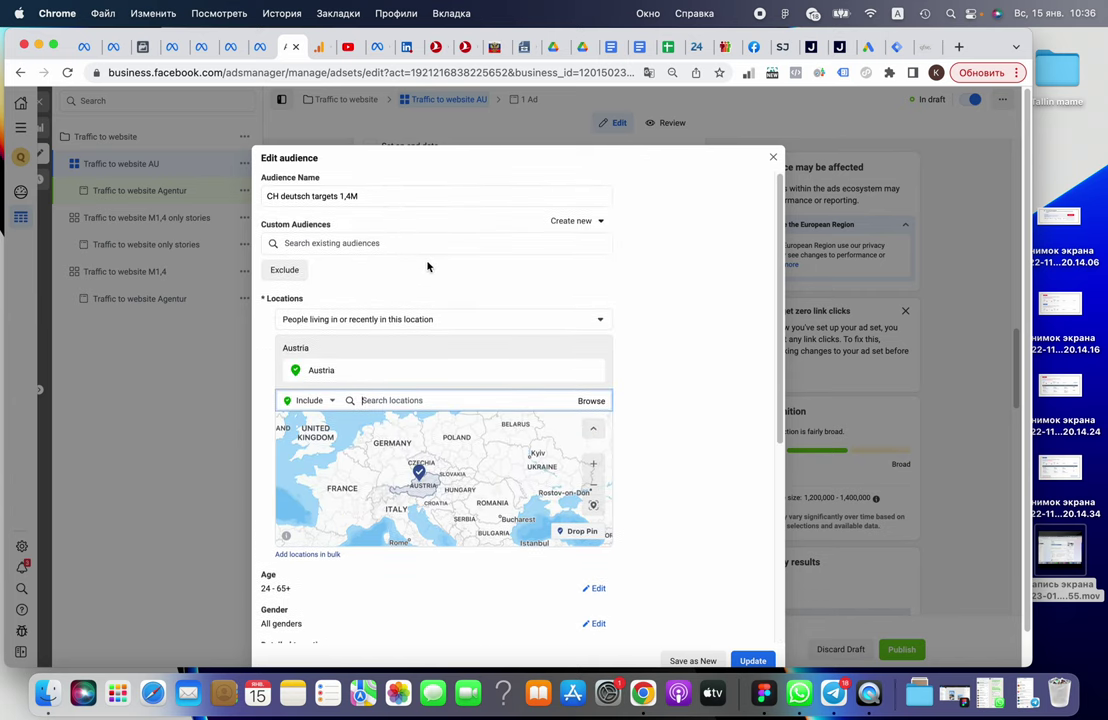
Change the audience name prefix from CH to AU
click(352, 196)
double_click(276, 196)
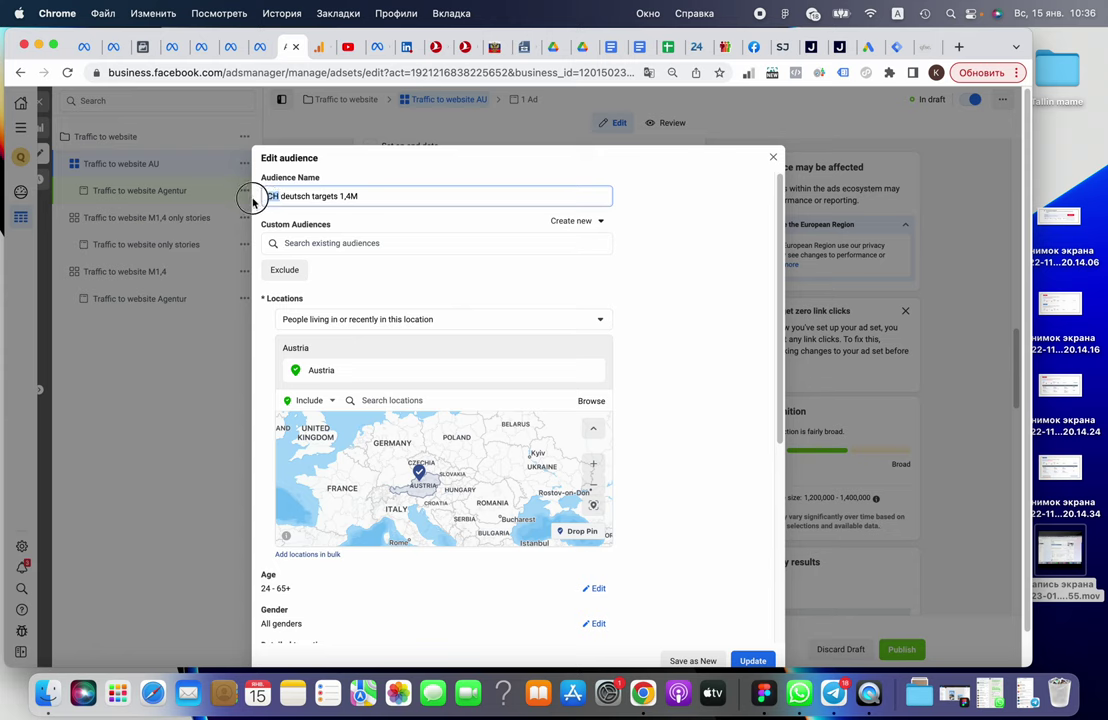
text(AU)
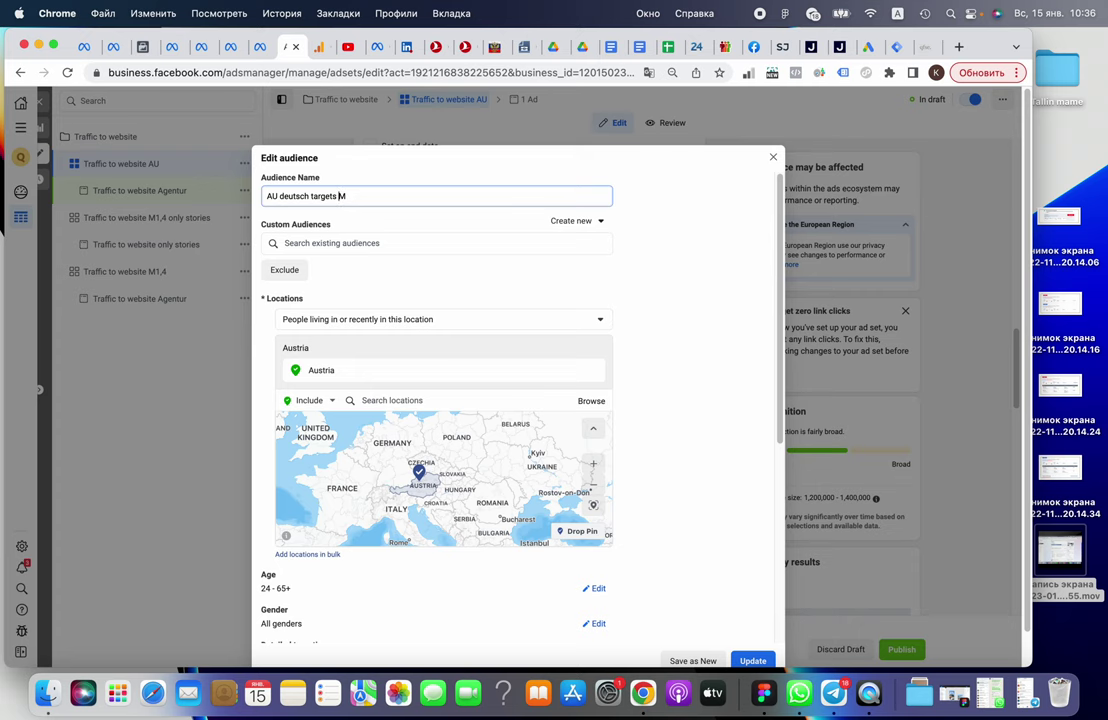
scroll(613, 416, down, 3)
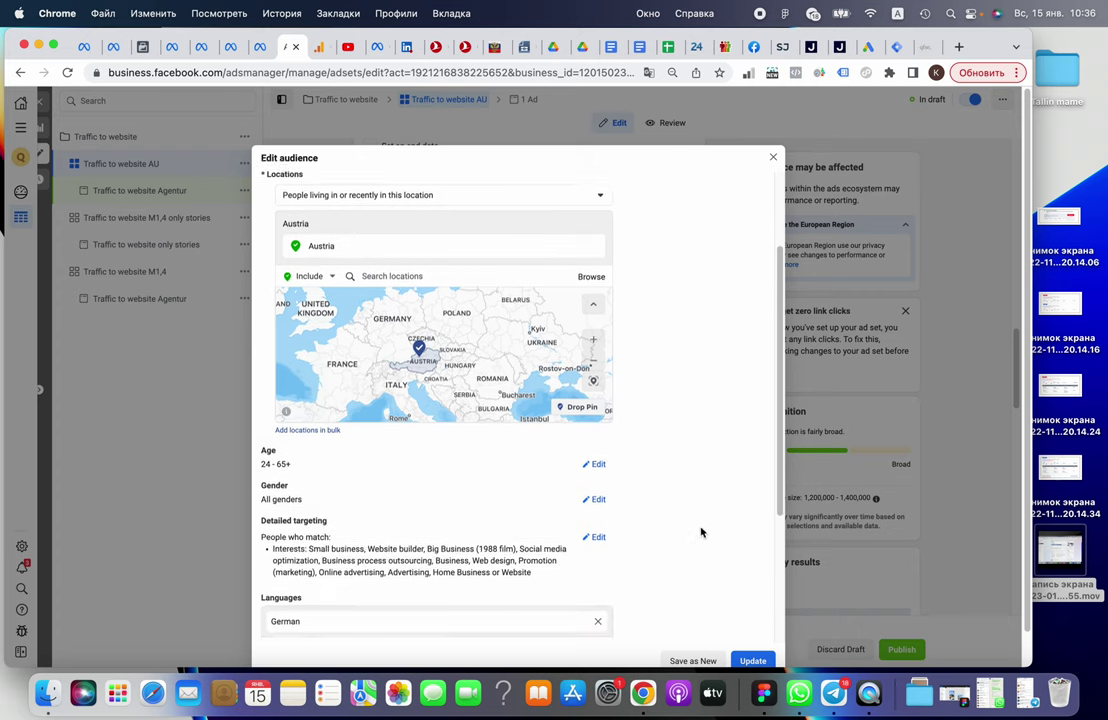
scroll(650, 500, down, 3)
scroll(689, 579, down, 2)
scroll(689, 579, down, 1)
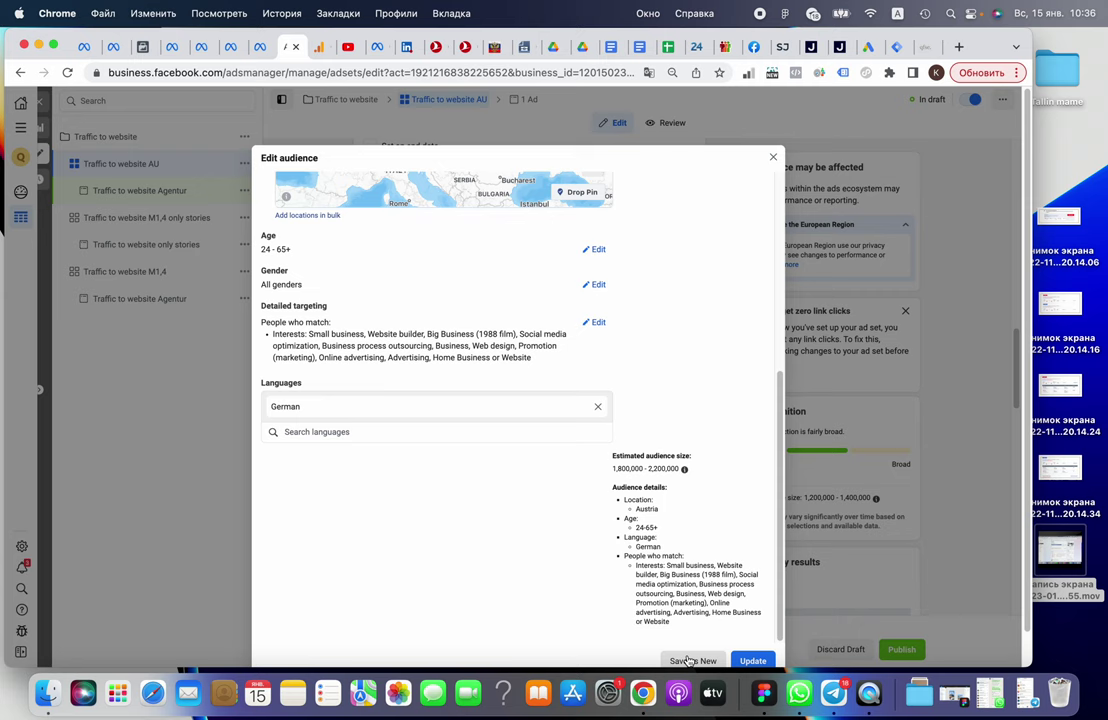
Save the edited audience as a new one named 'AU deutsch targets 2M', without the copy suffix
click(692, 661)
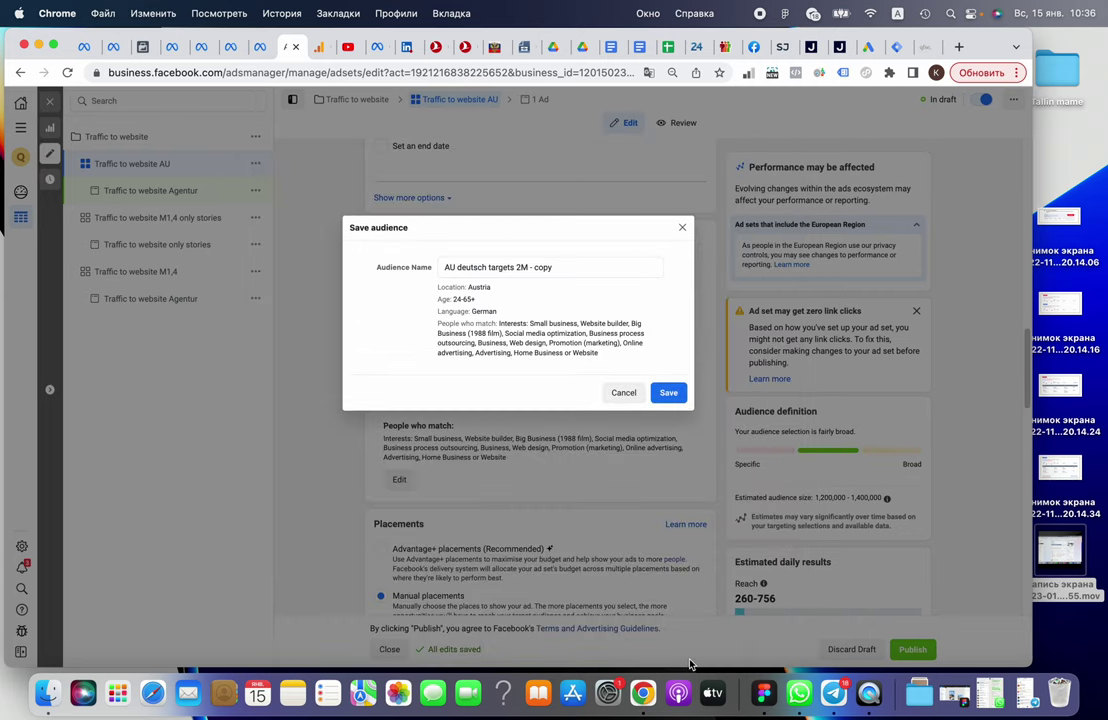
drag(531, 267, 571, 267)
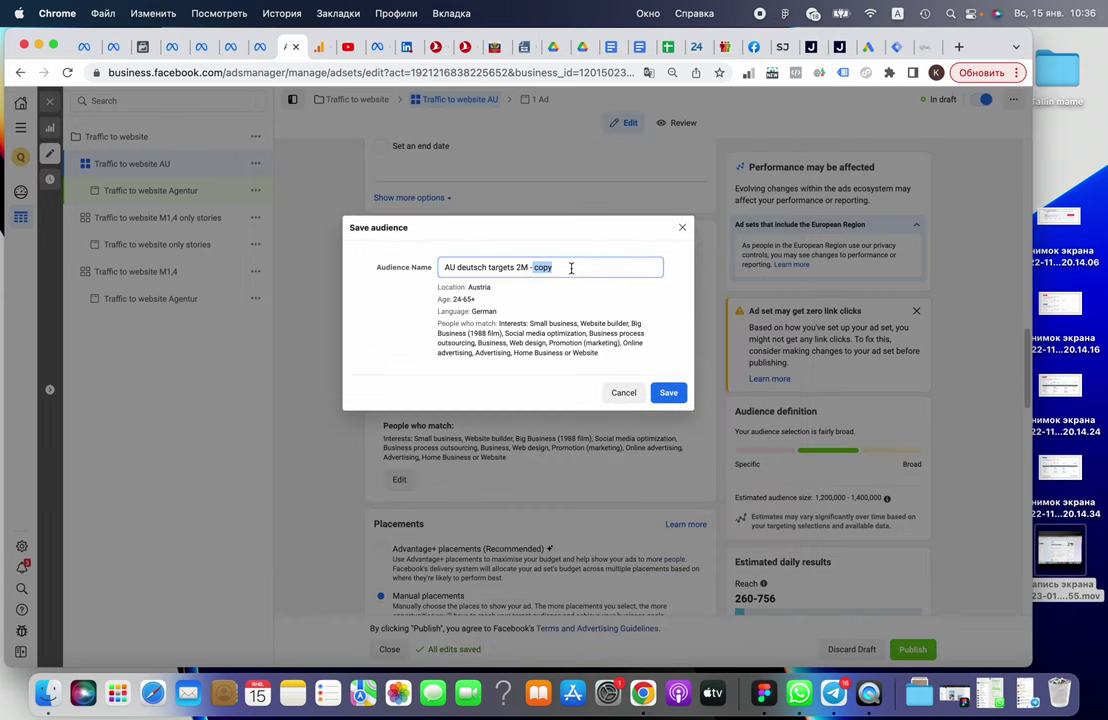
key(BackSpace)
click(669, 395)
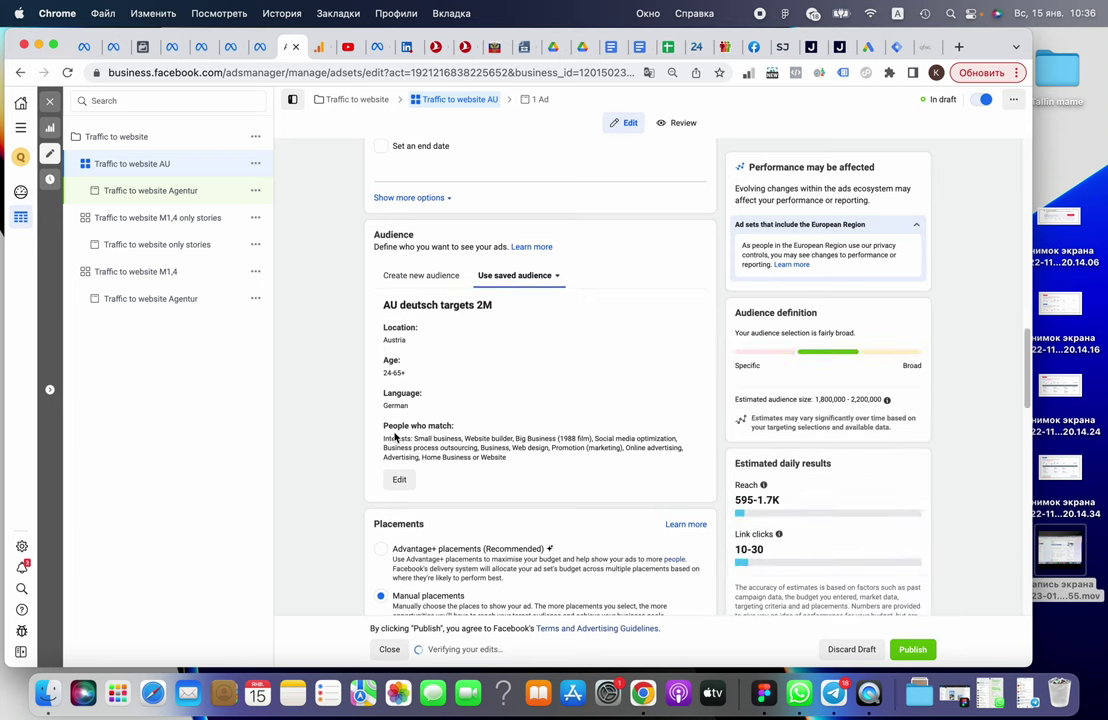
scroll(525, 412, down, 5)
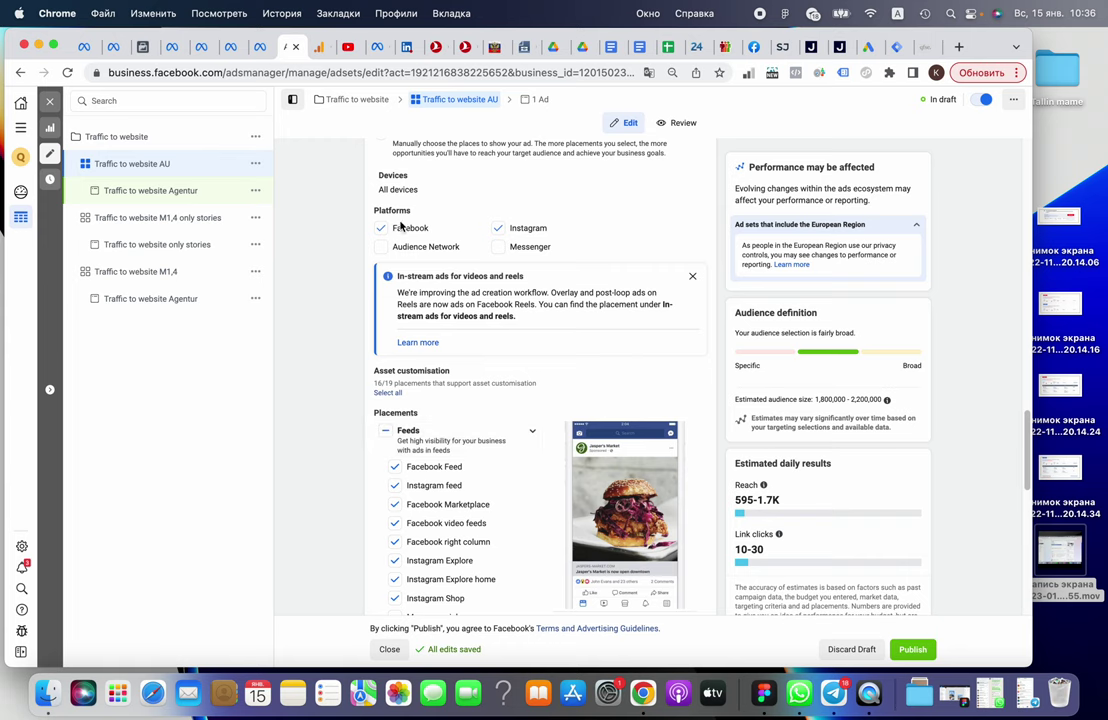
scroll(400, 227, up, 3)
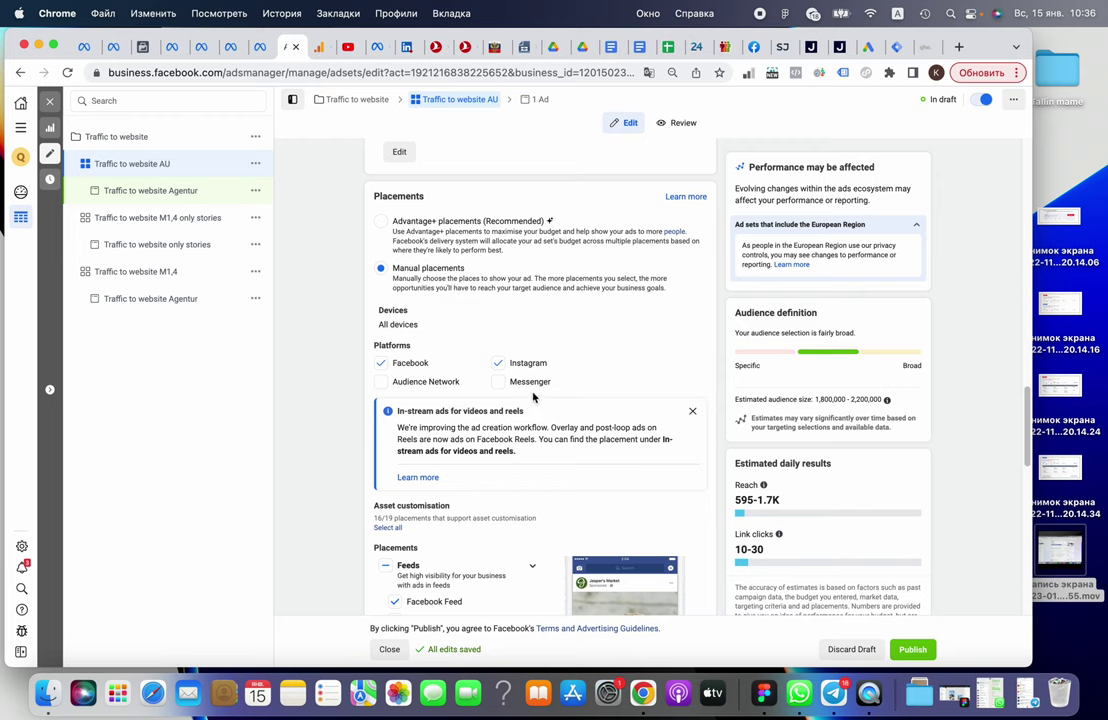
scroll(516, 386, down, 3)
scroll(503, 295, down, 3)
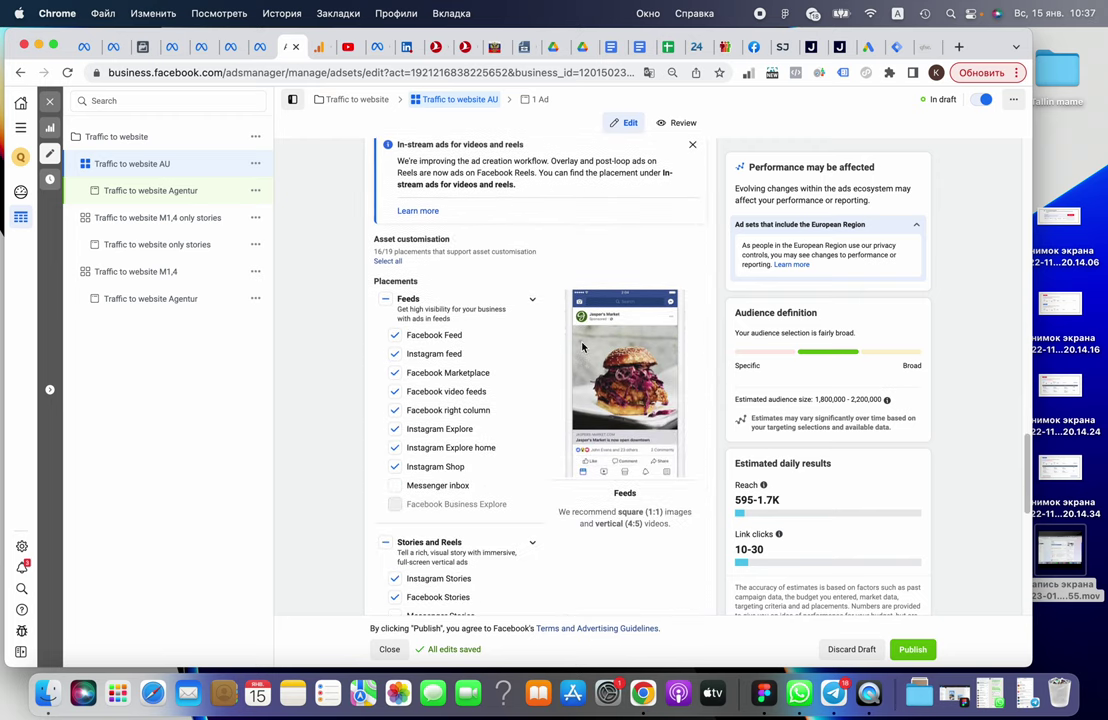
scroll(445, 319, down, 2)
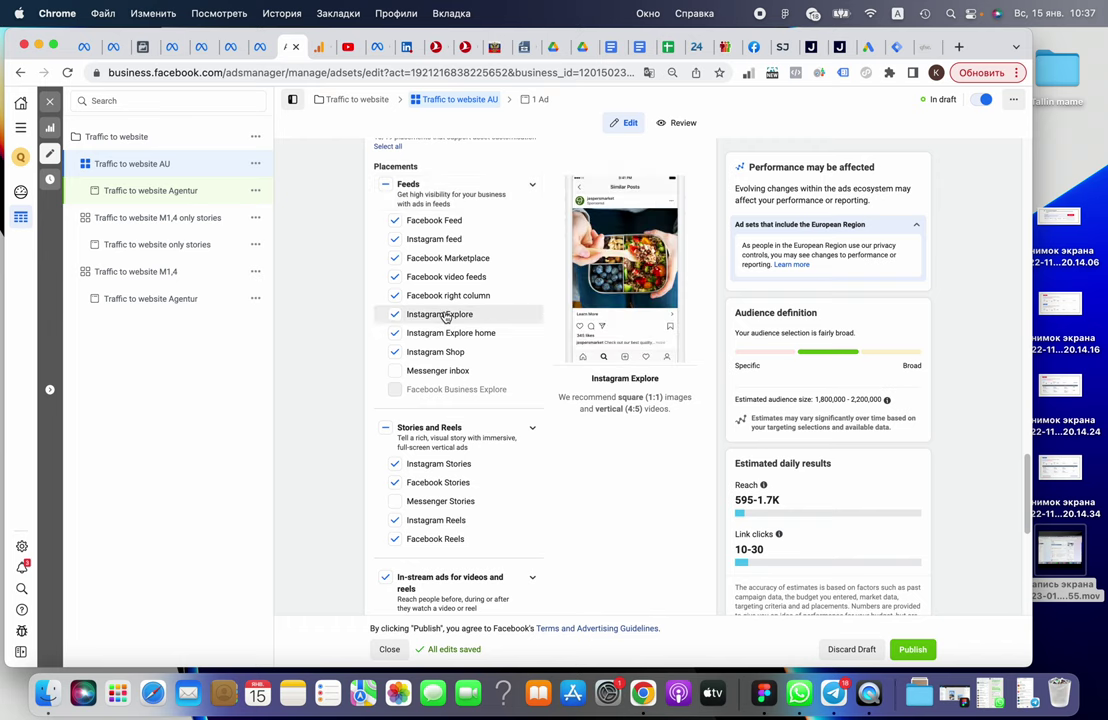
scroll(460, 340, down, 2)
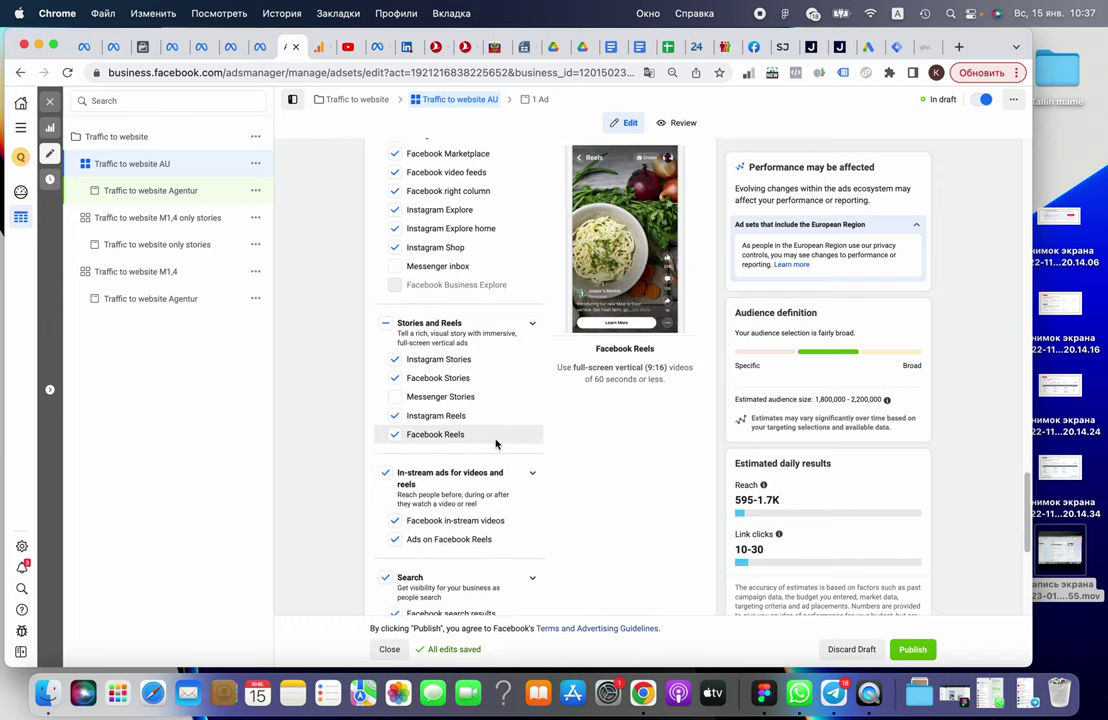
scroll(496, 438, up, 1)
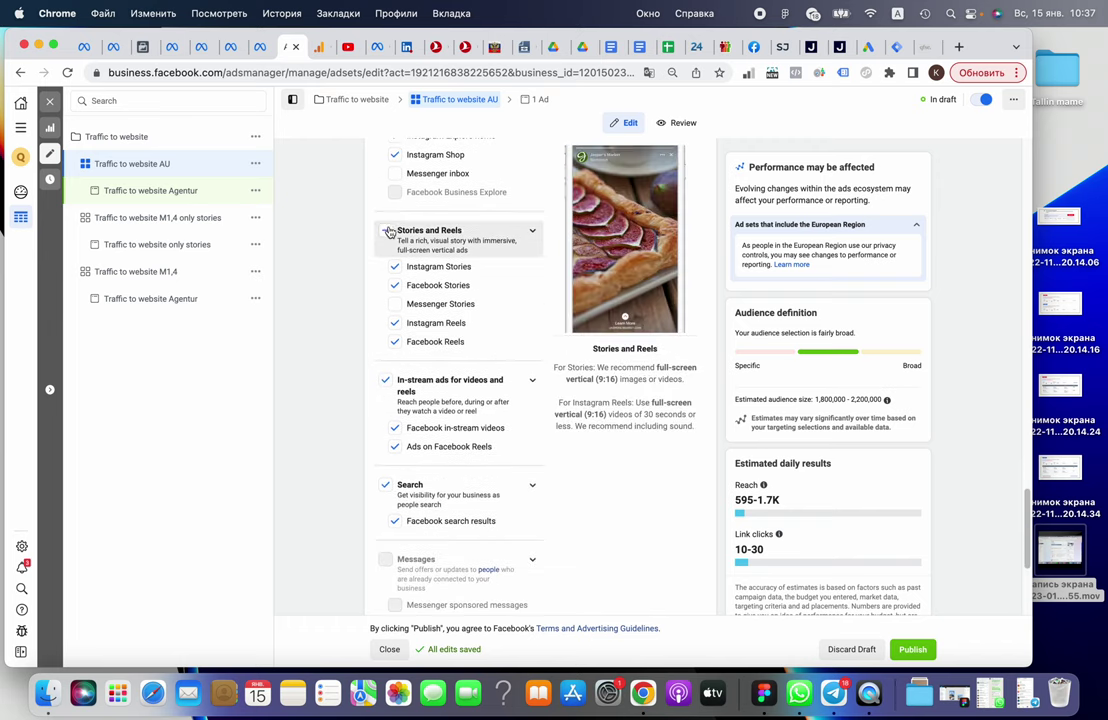
scroll(392, 246, up, 10)
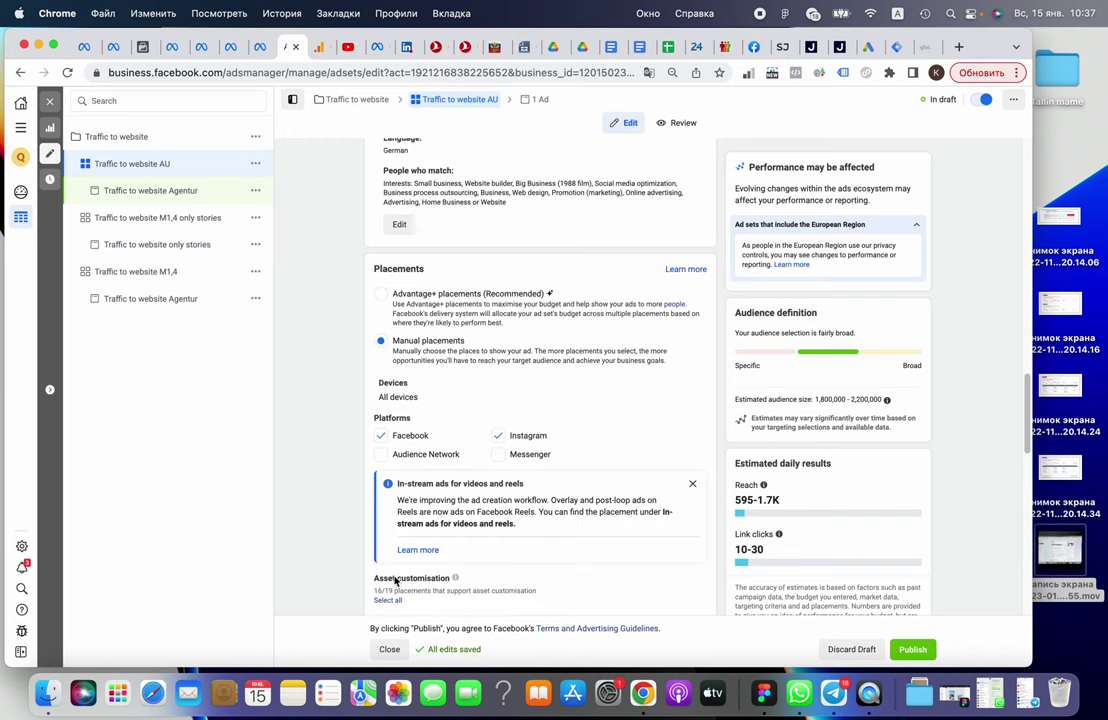
scroll(344, 500, down, 7)
scroll(382, 372, down, 1)
scroll(394, 373, down, 4)
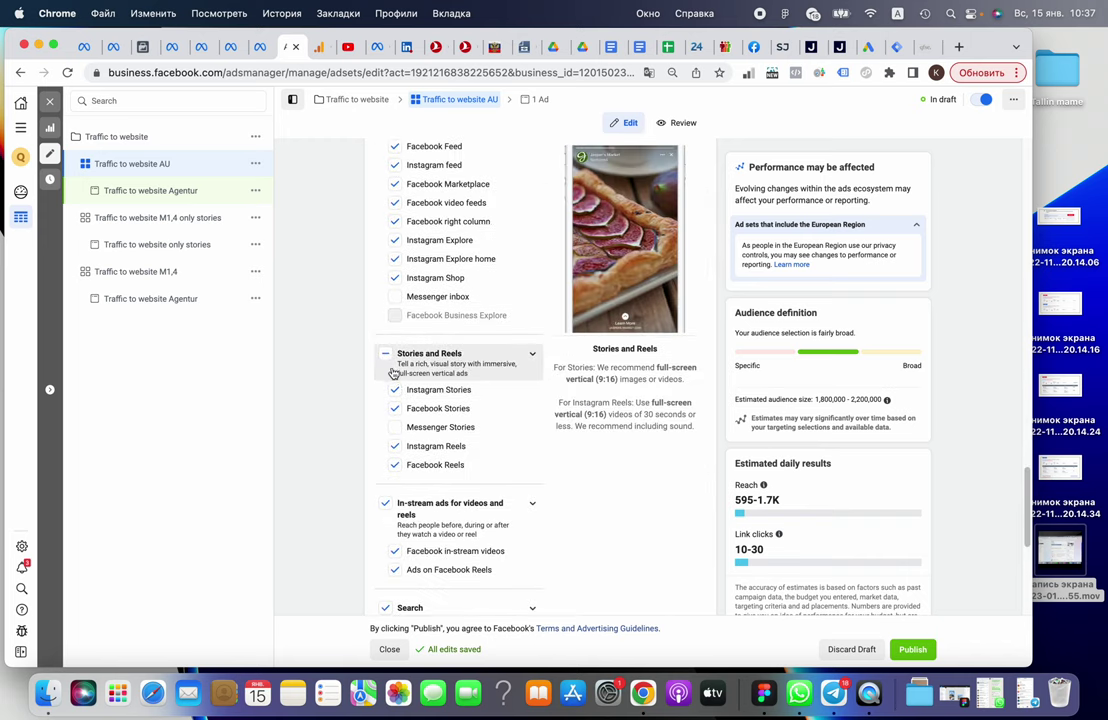
scroll(394, 372, down, 5)
scroll(530, 420, down, 3)
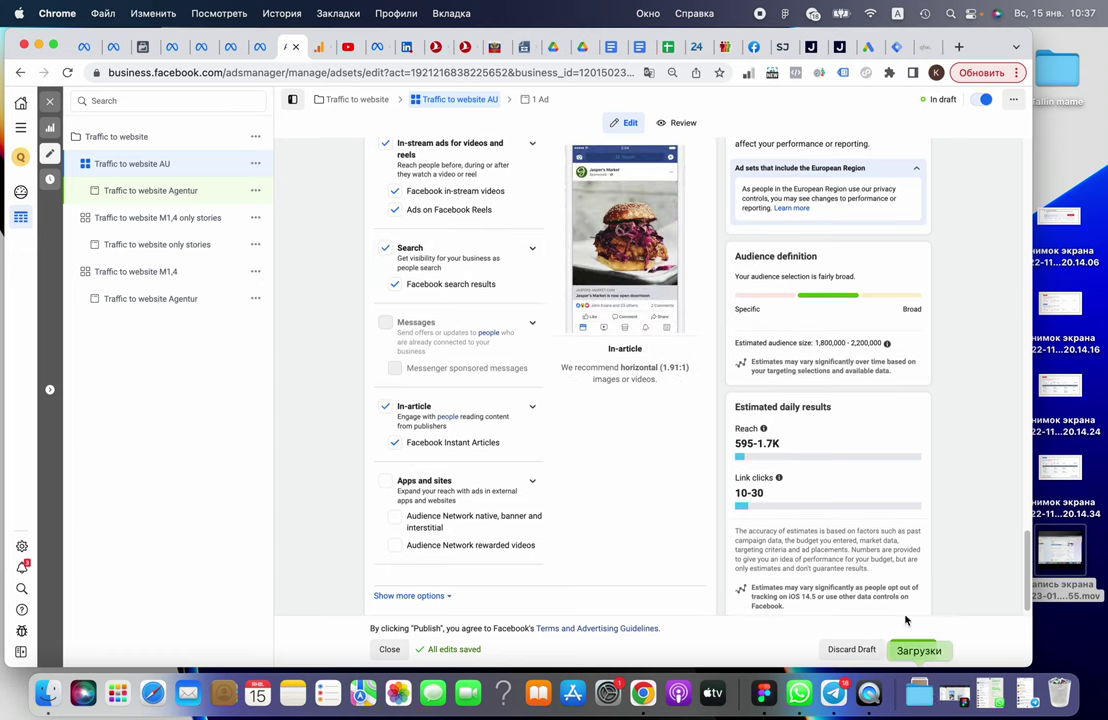
Rename the ad to 'Traffic to website Agentur AU'
click(541, 100)
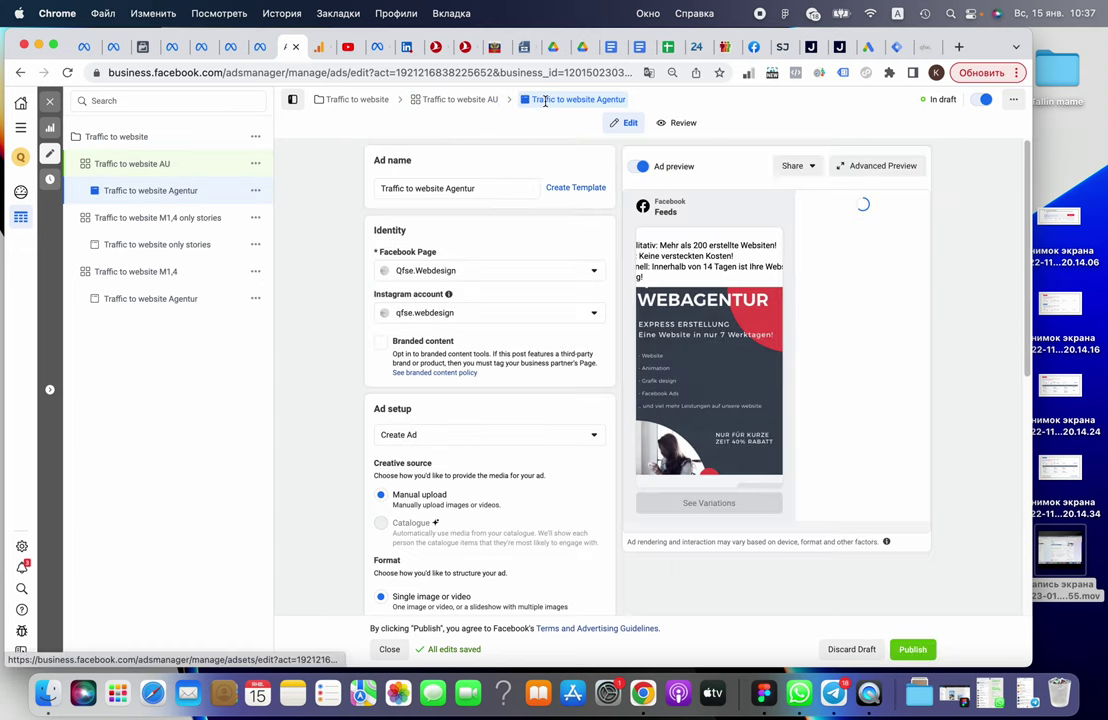
click(500, 190)
text(AU)
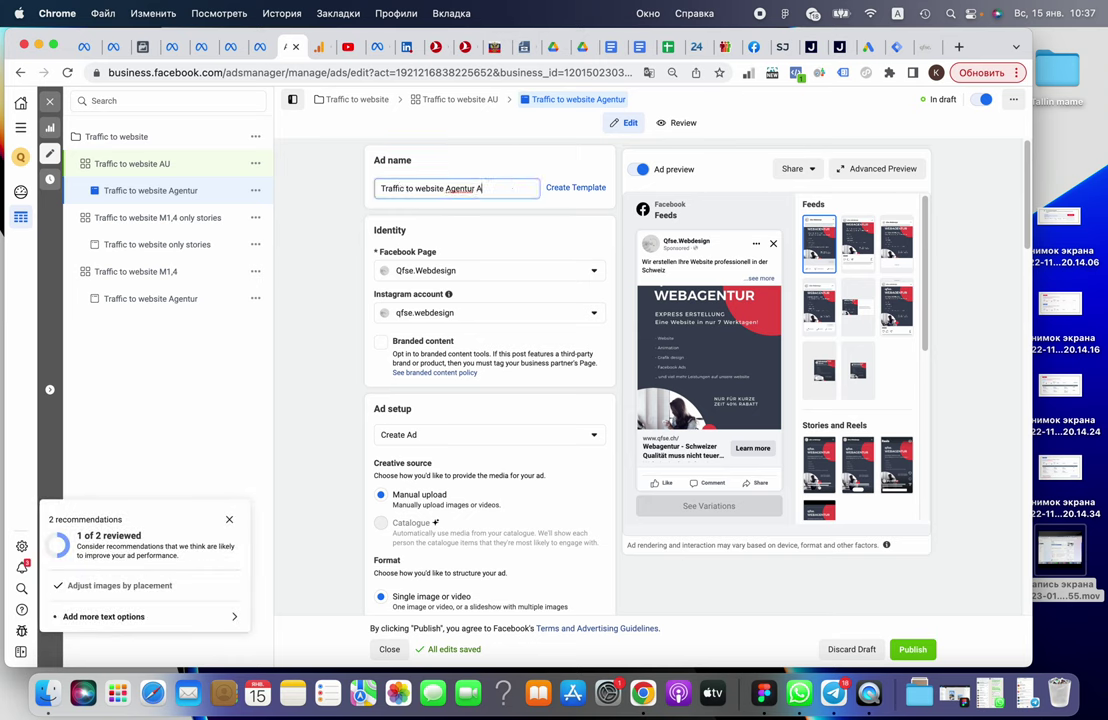
Rename the ad set to 'Traffic to website AU 2M'
click(460, 99)
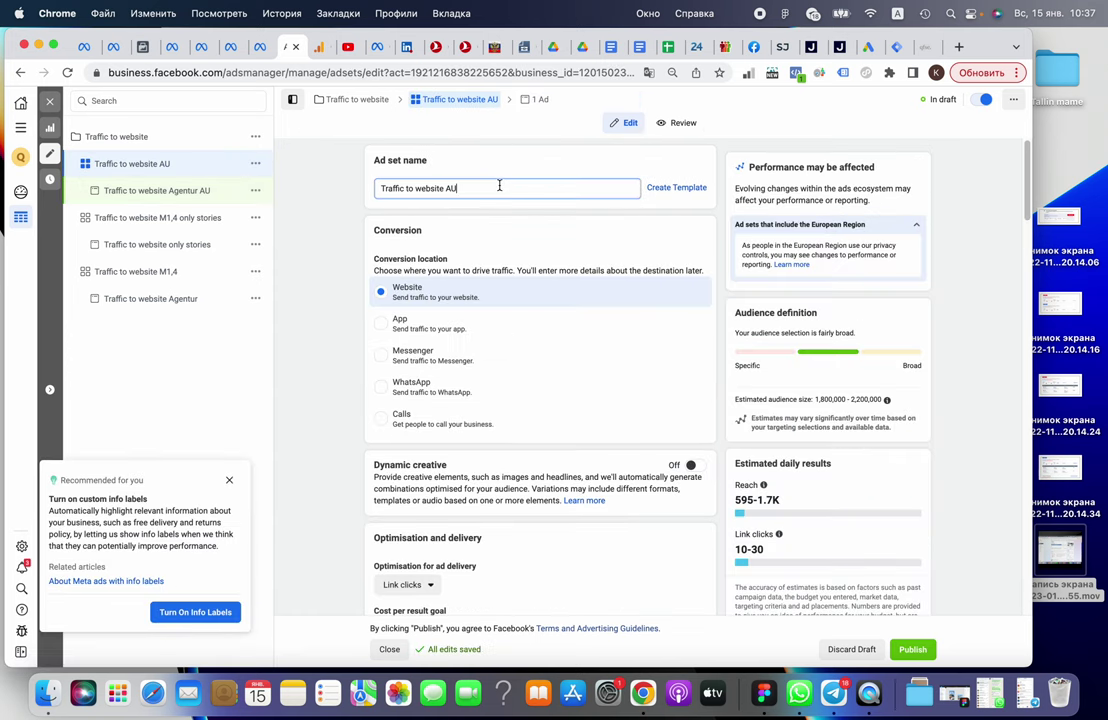
key(BackSpace)
text(2M)
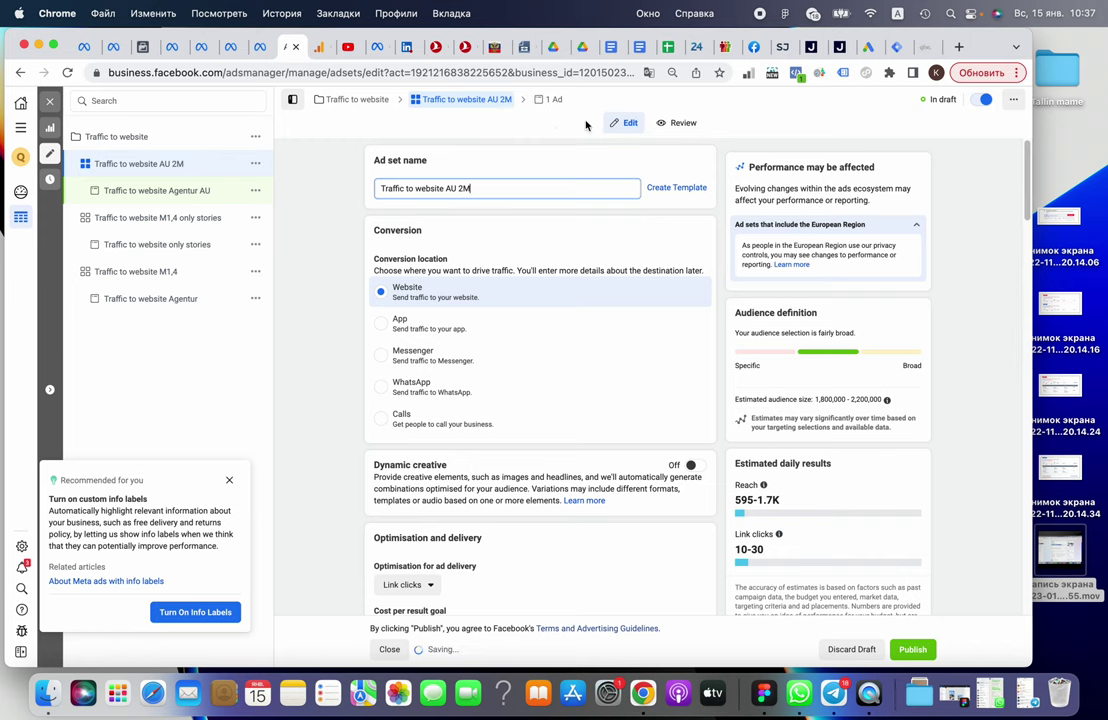
click(545, 99)
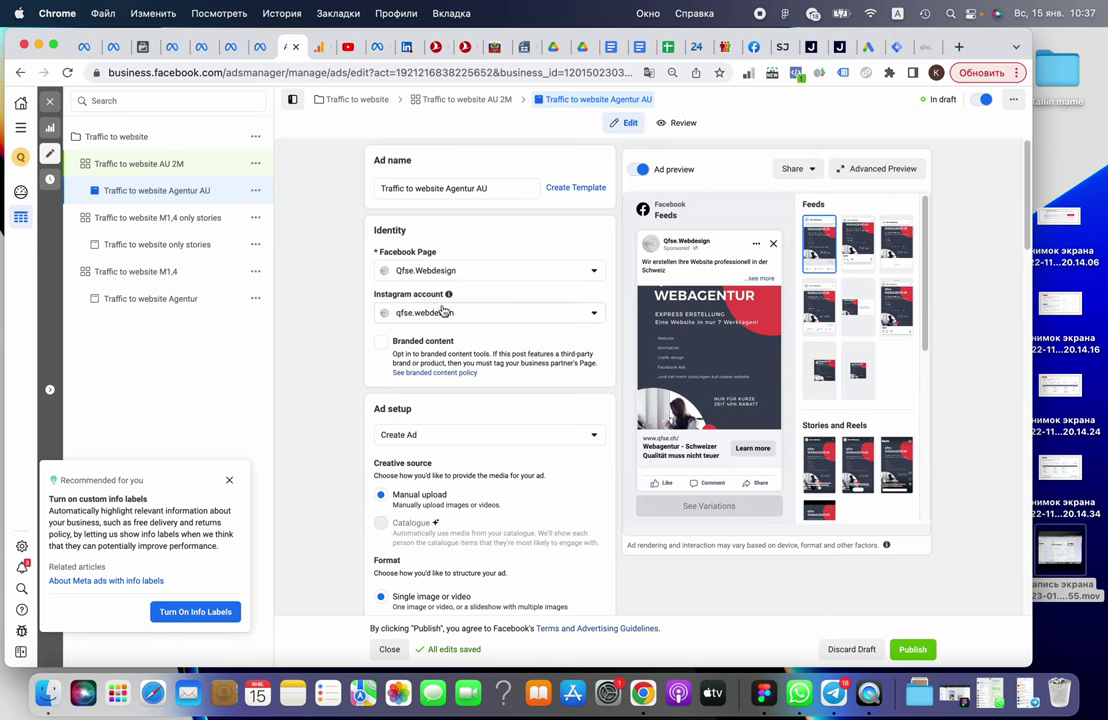
scroll(442, 310, down, 3)
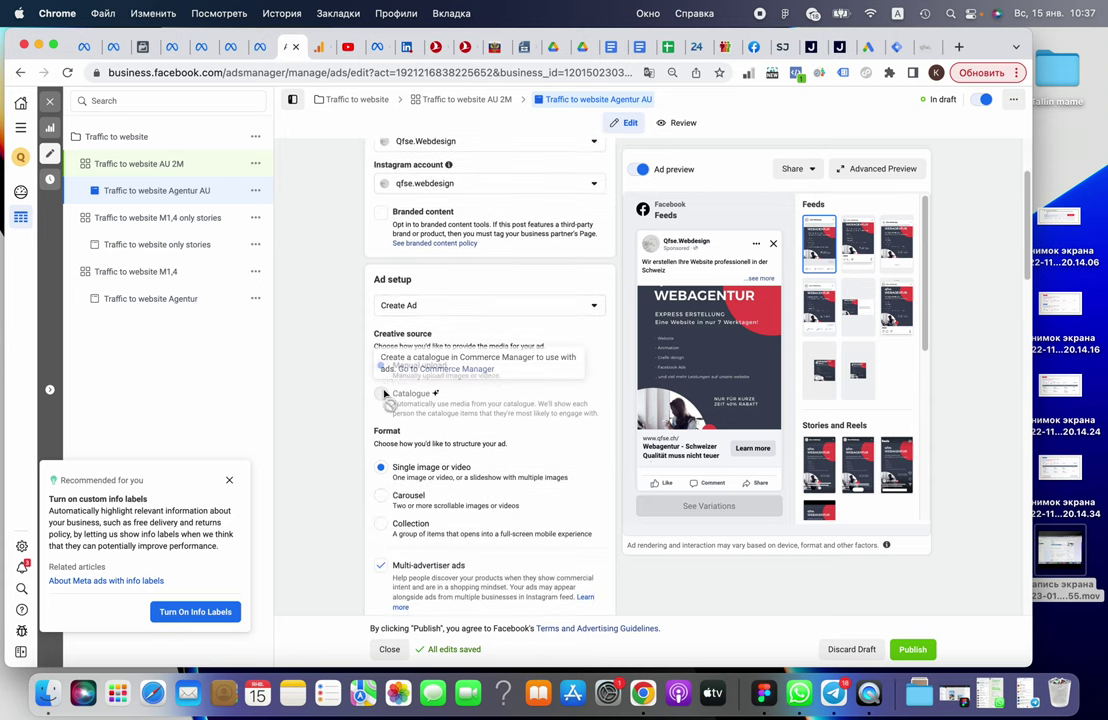
scroll(430, 400, down, 2)
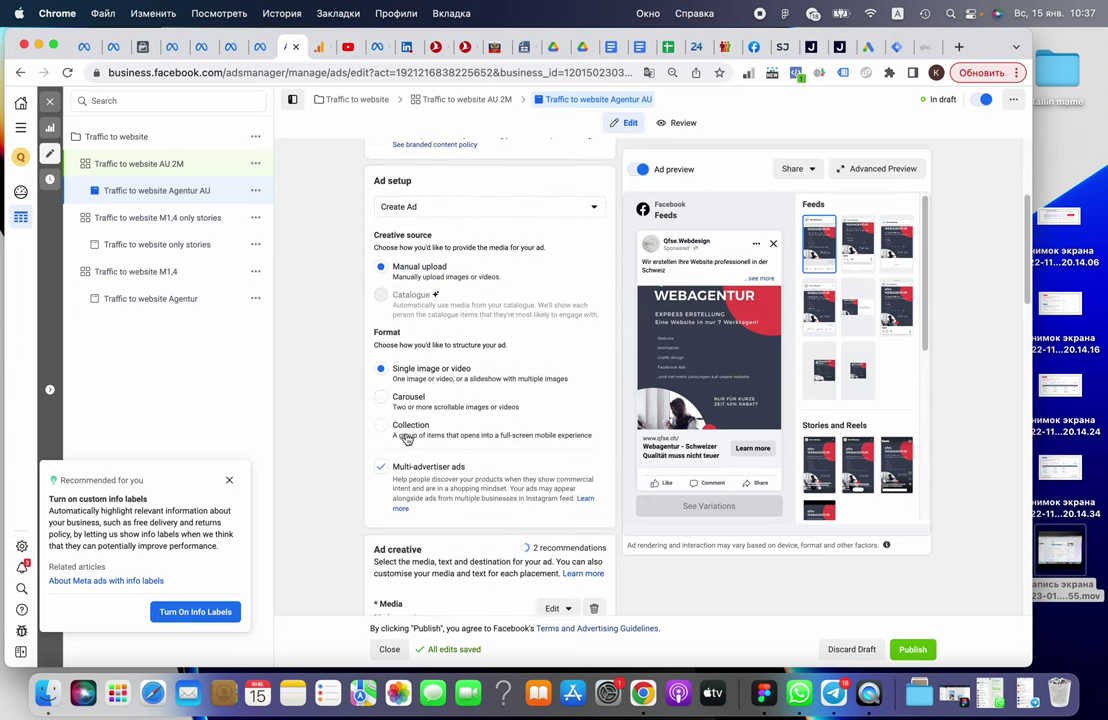
scroll(450, 450, down, 6)
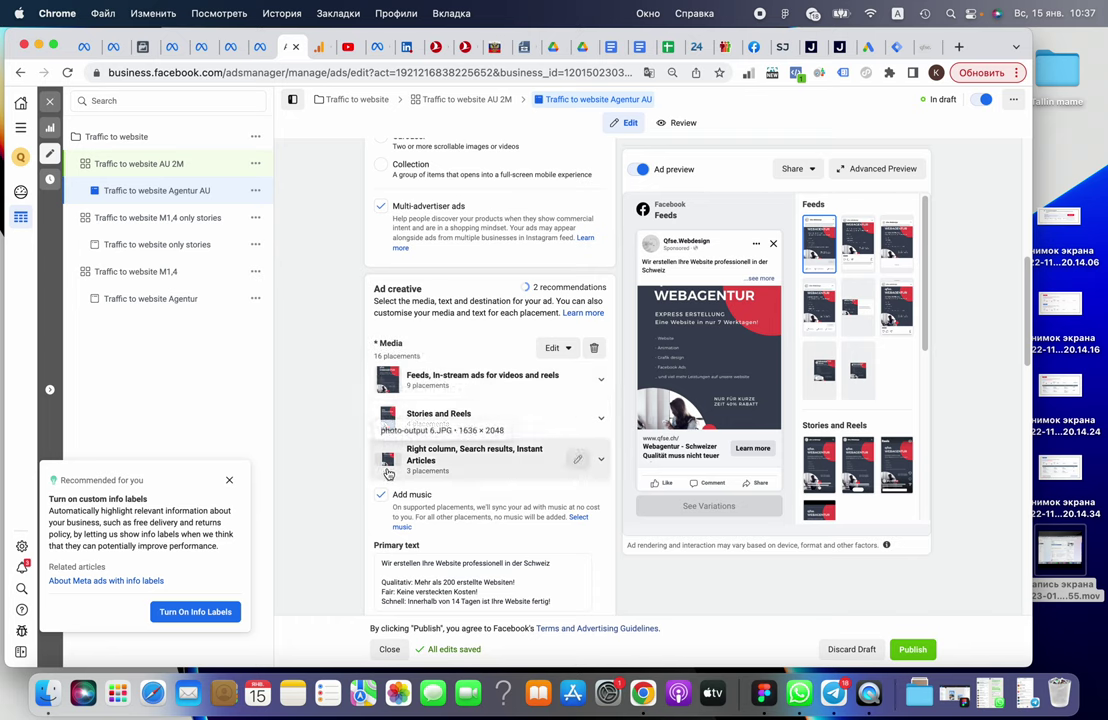
mouse_move(578, 380)
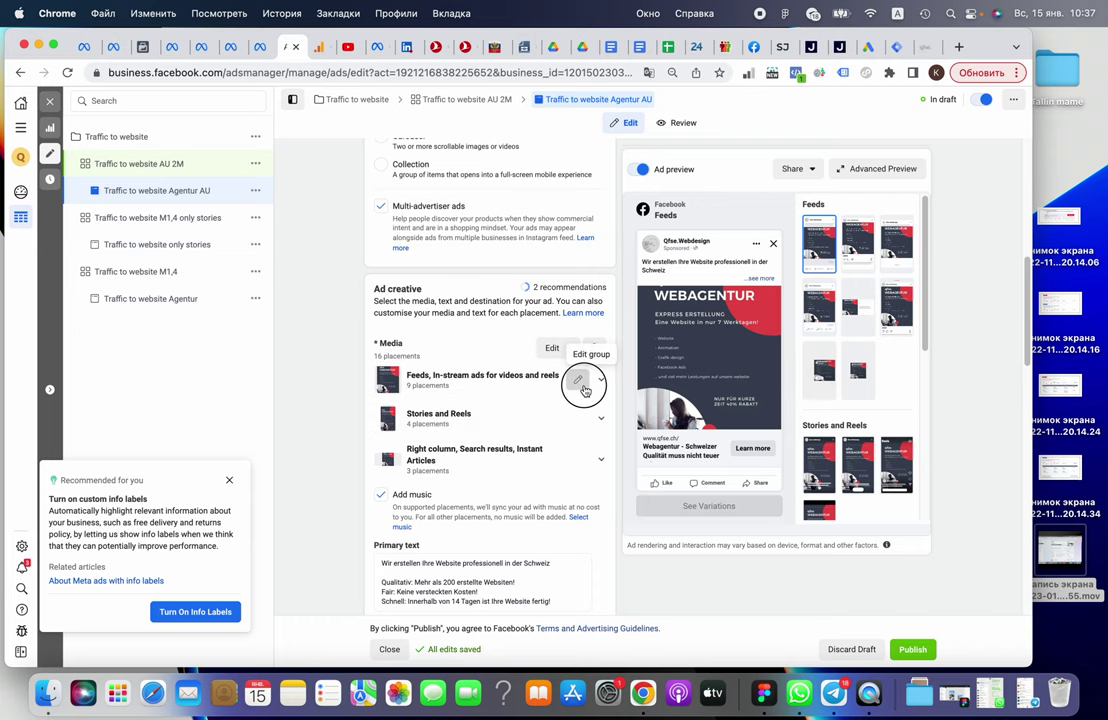
Check the feed and Stories/Reels placement media editors, closing both without changes
click(584, 381)
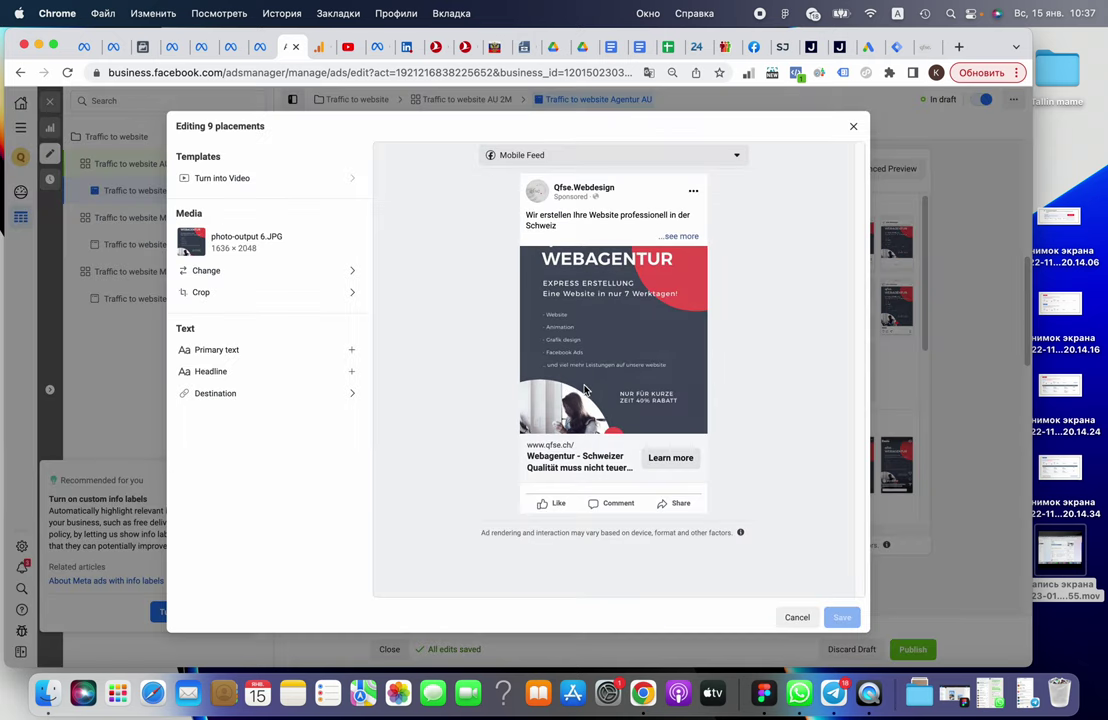
click(853, 126)
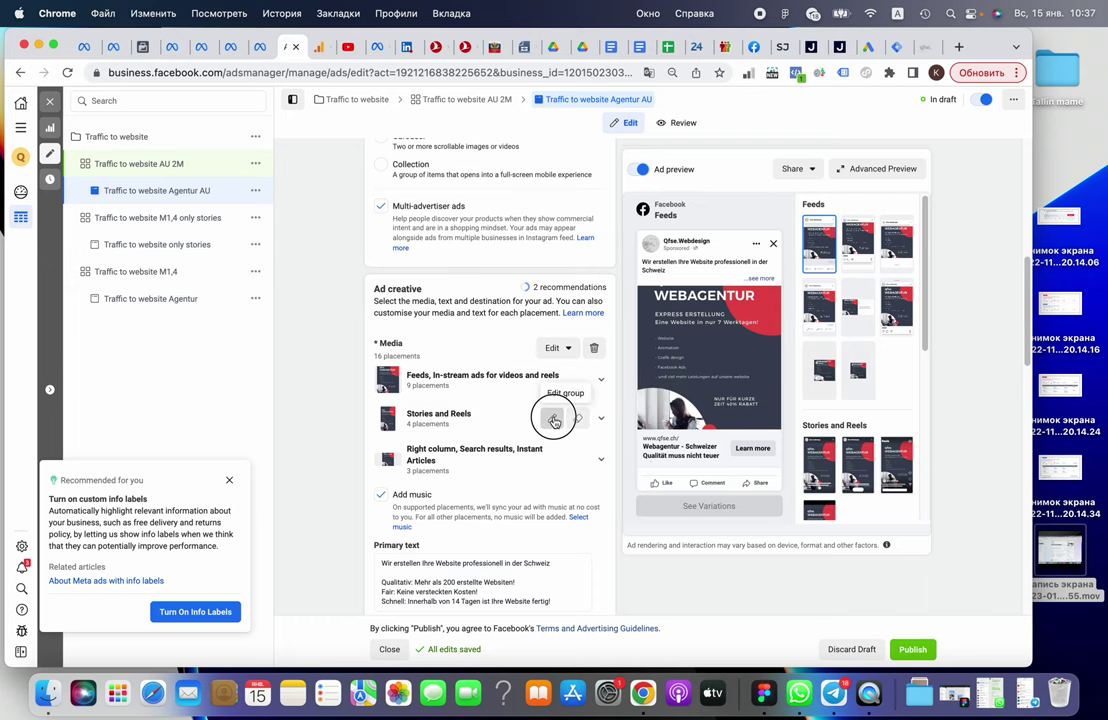
click(552, 418)
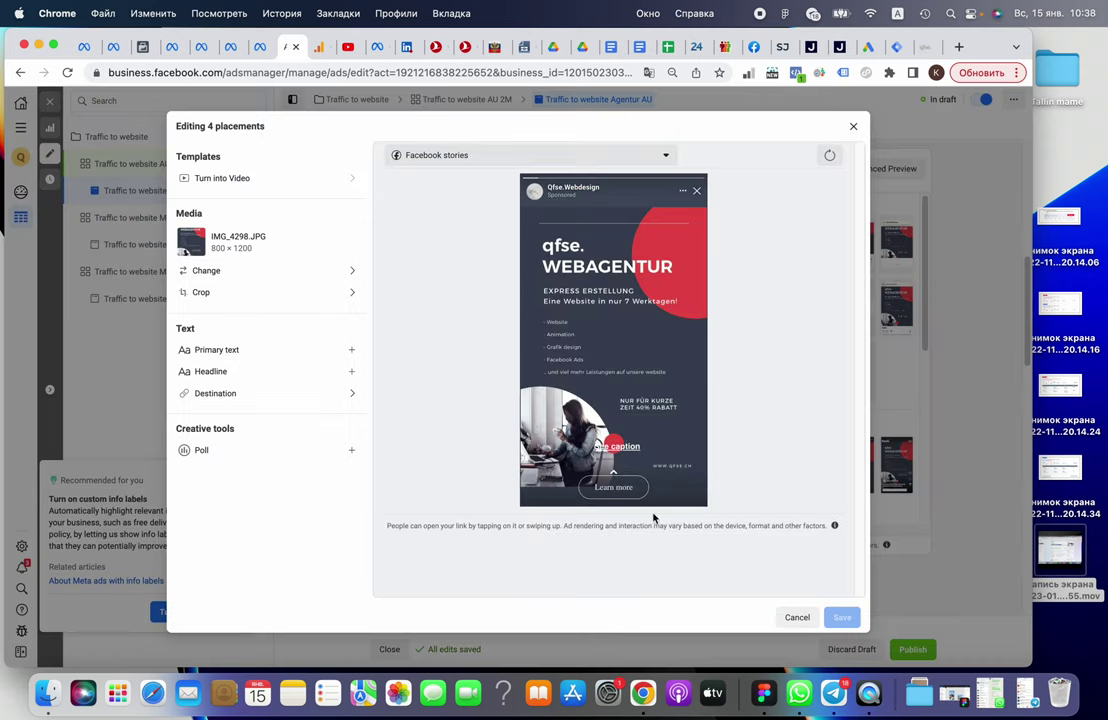
click(853, 127)
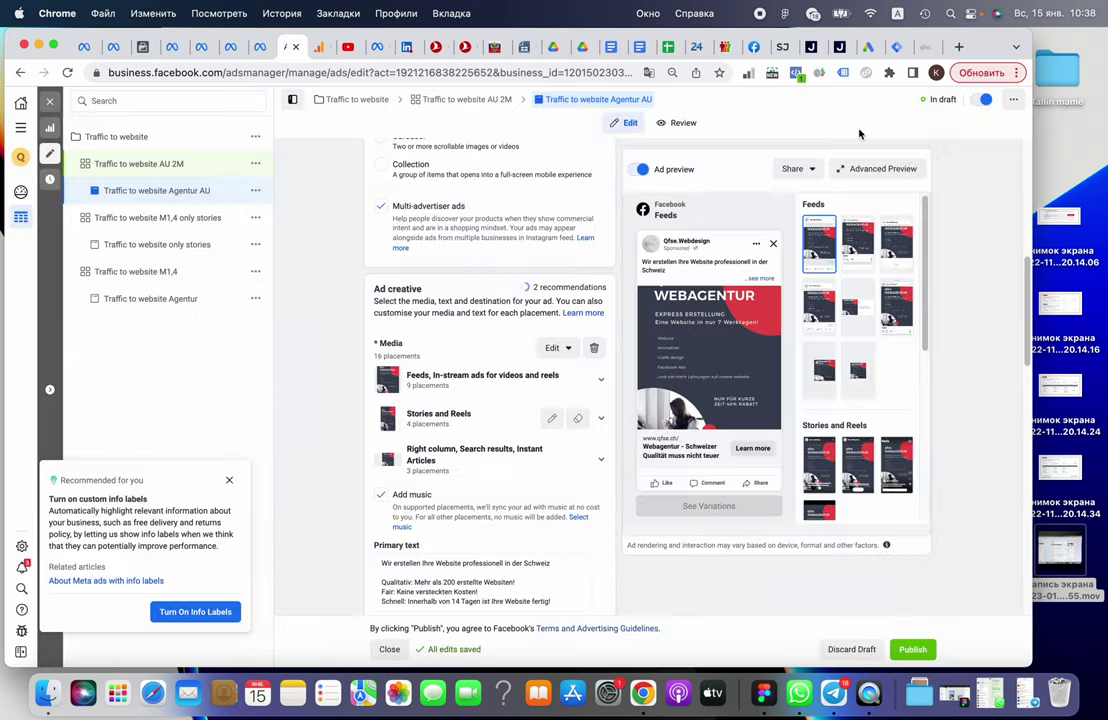
Review the ad's primary text, headline and call to action, leaving them unchanged
scroll(400, 362, down, 3)
scroll(372, 330, down, 2)
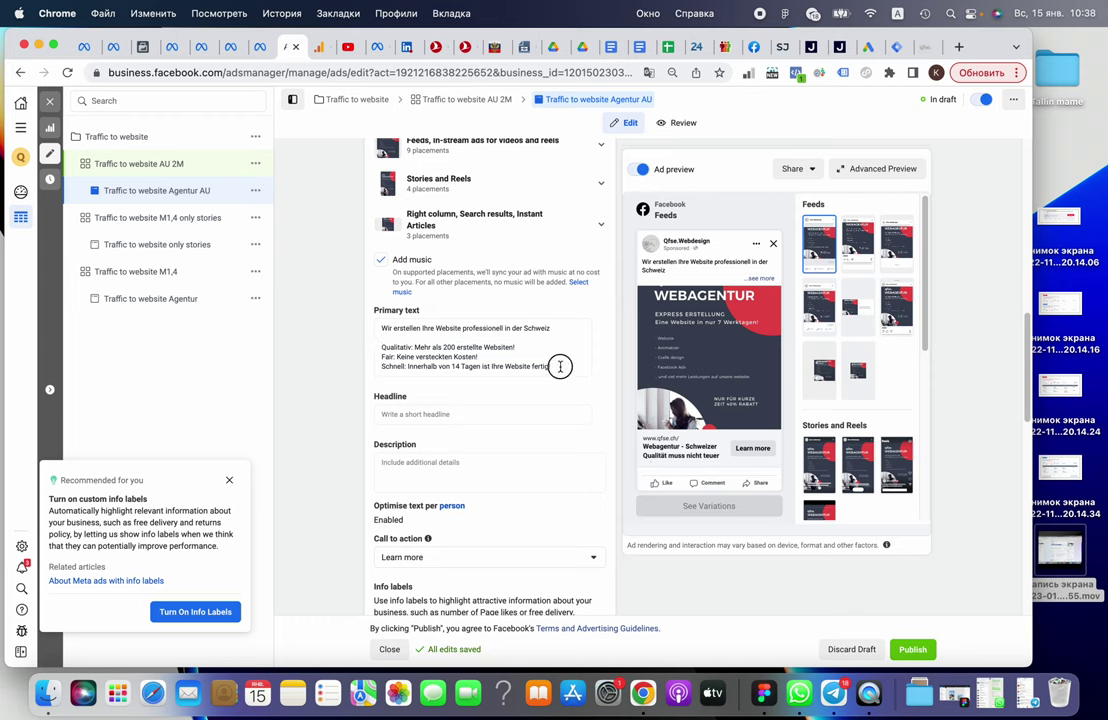
drag(559, 368, 345, 280)
scroll(496, 401, down, 2)
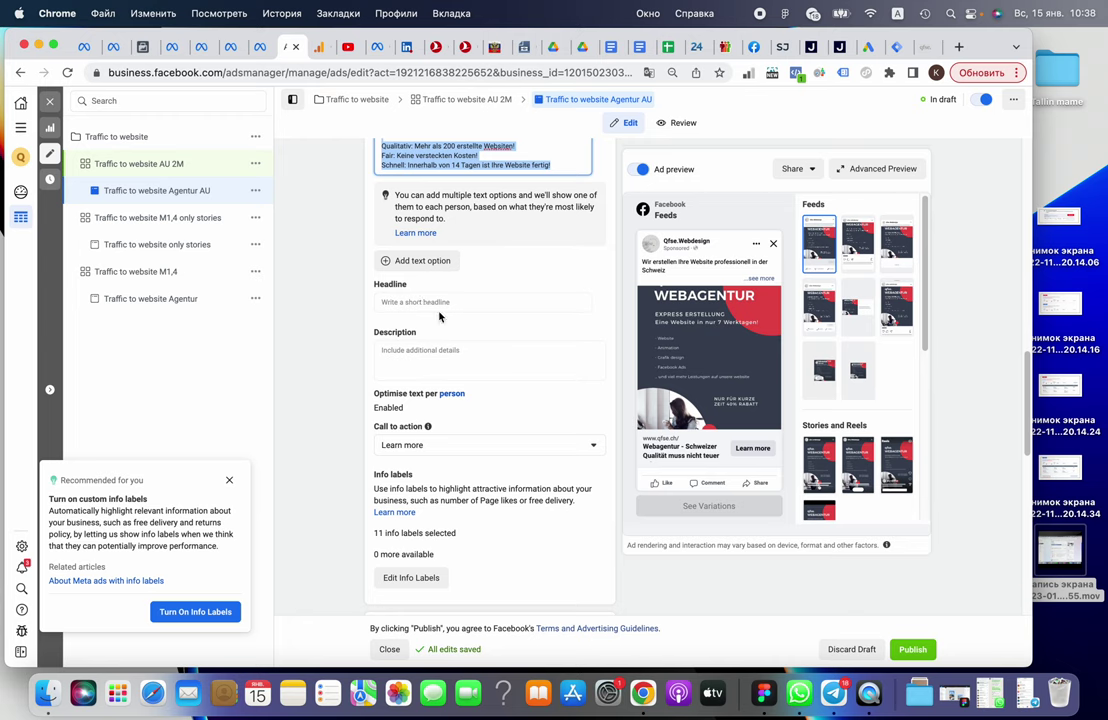
click(454, 330)
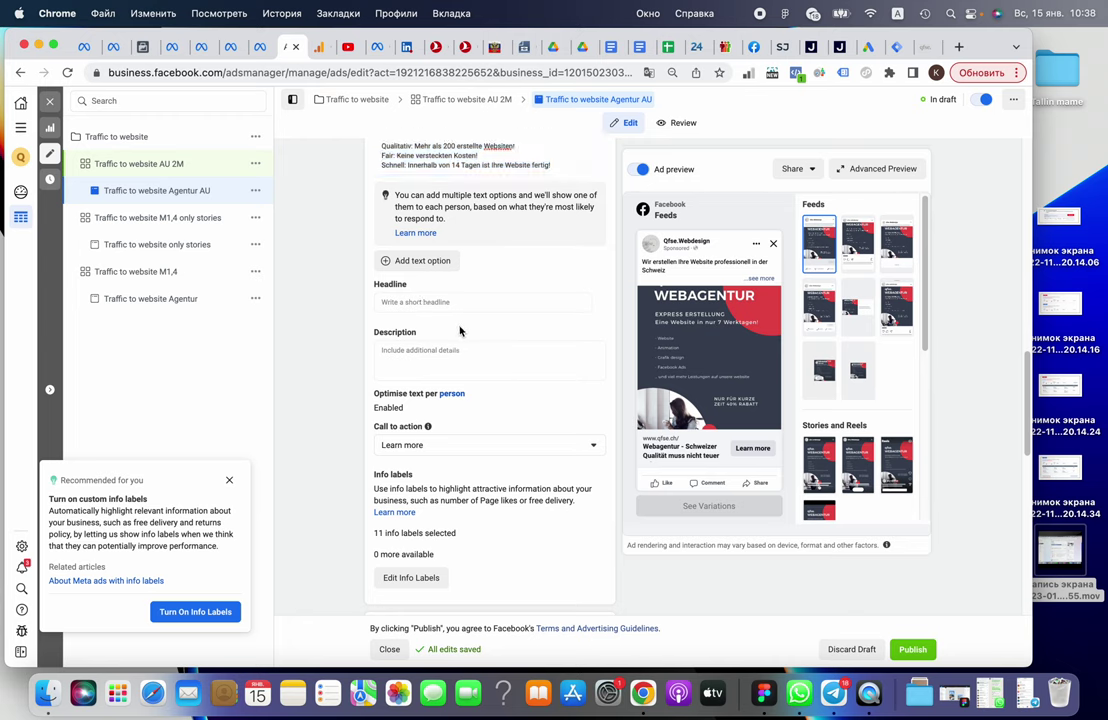
scroll(460, 331, down, 3)
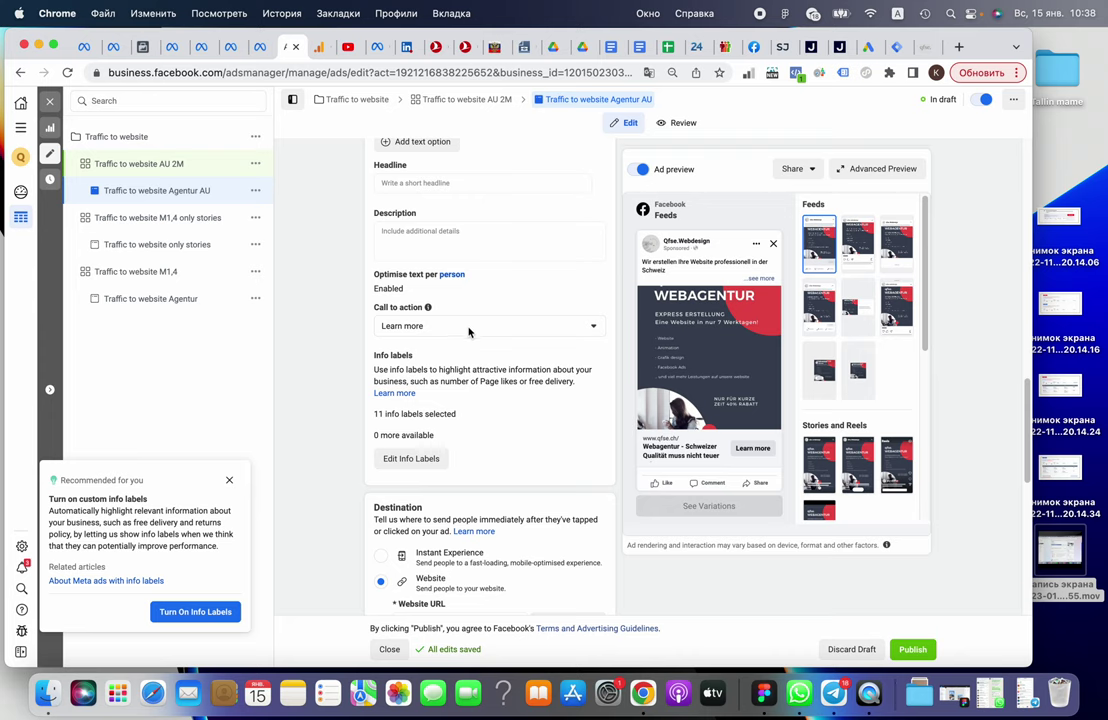
click(591, 327)
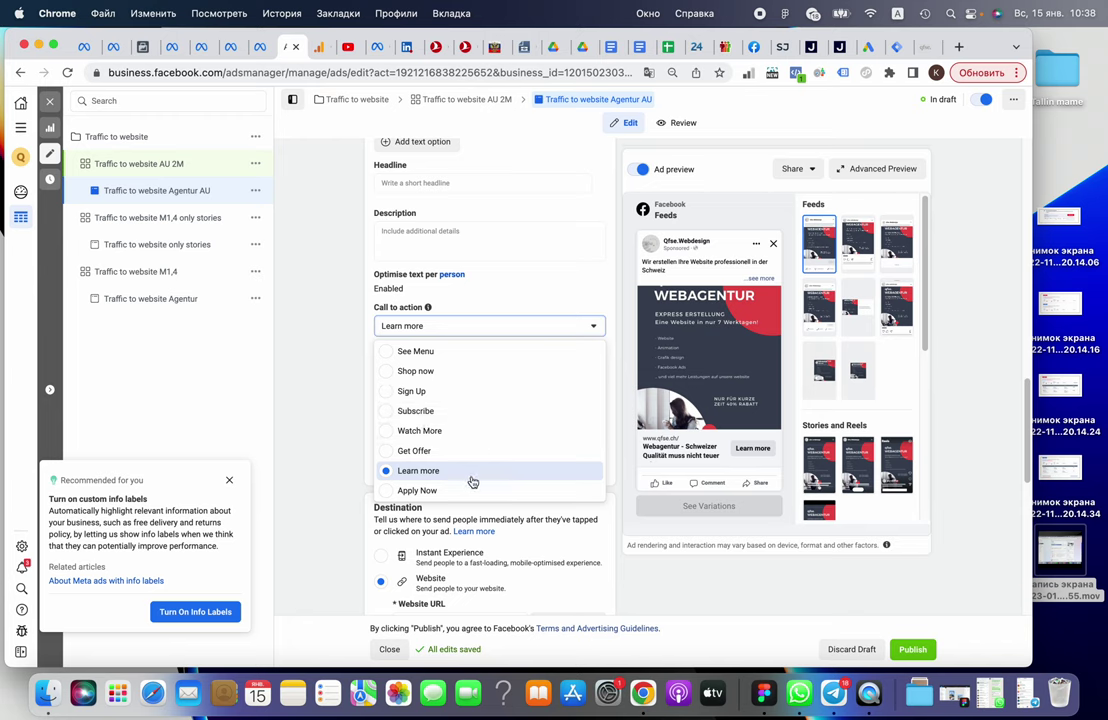
click(423, 476)
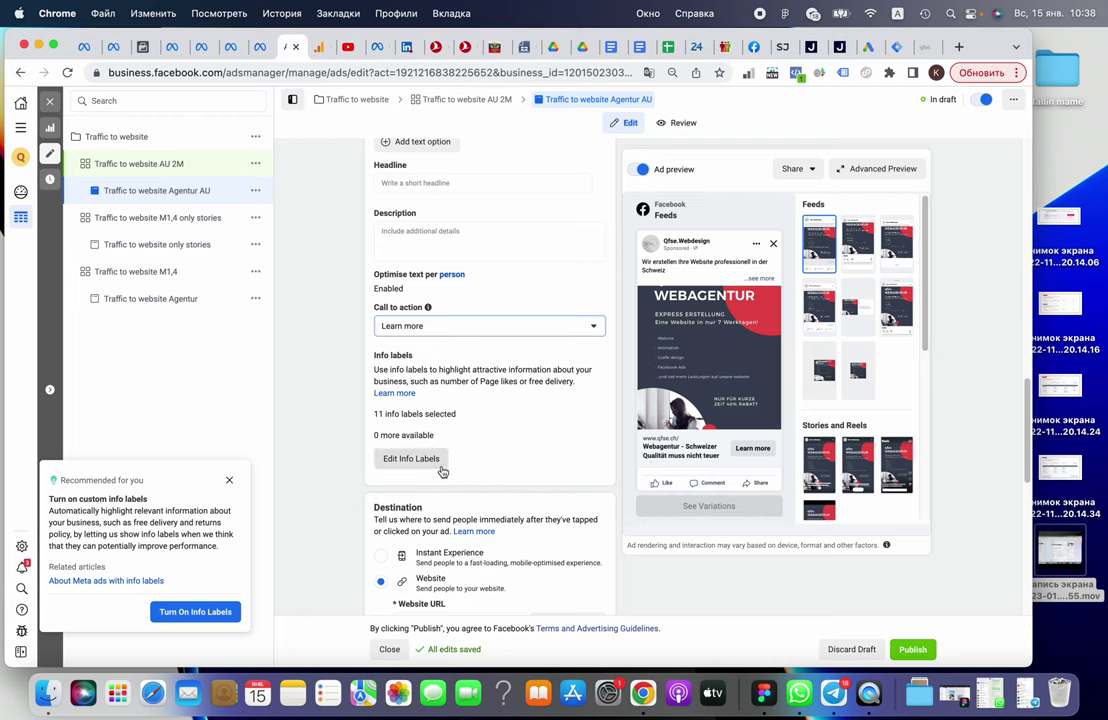
scroll(561, 417, down, 1)
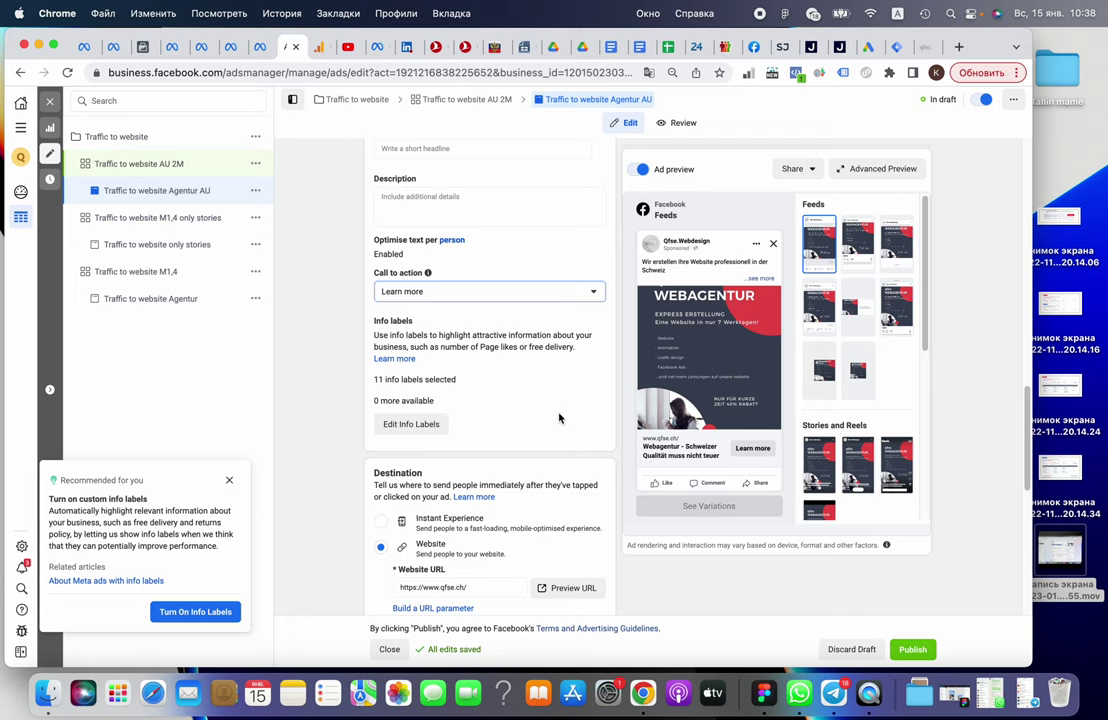
scroll(559, 418, down, 1)
scroll(524, 425, down, 2)
scroll(518, 435, down, 2)
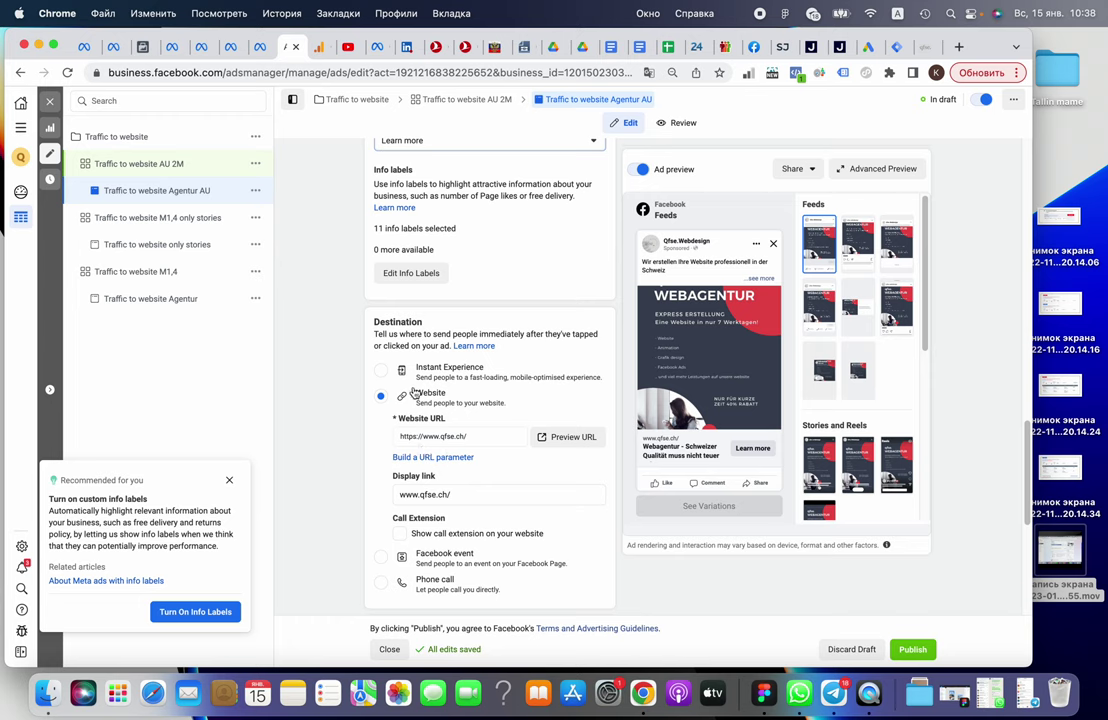
scroll(414, 392, down, 1)
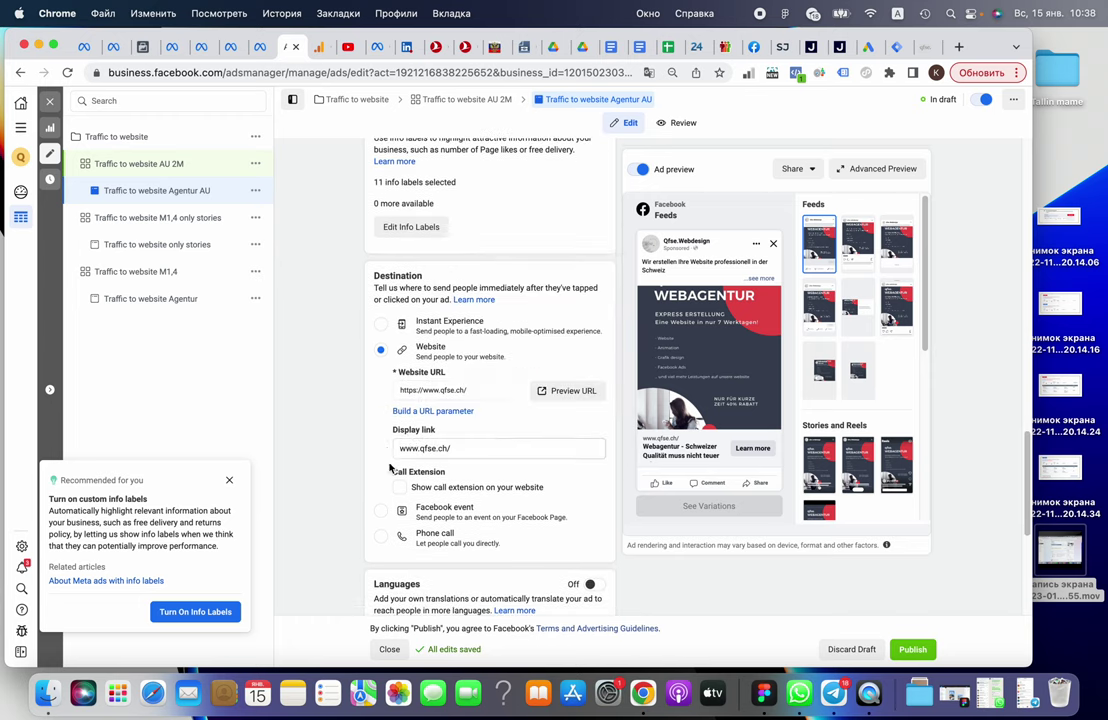
click(487, 390)
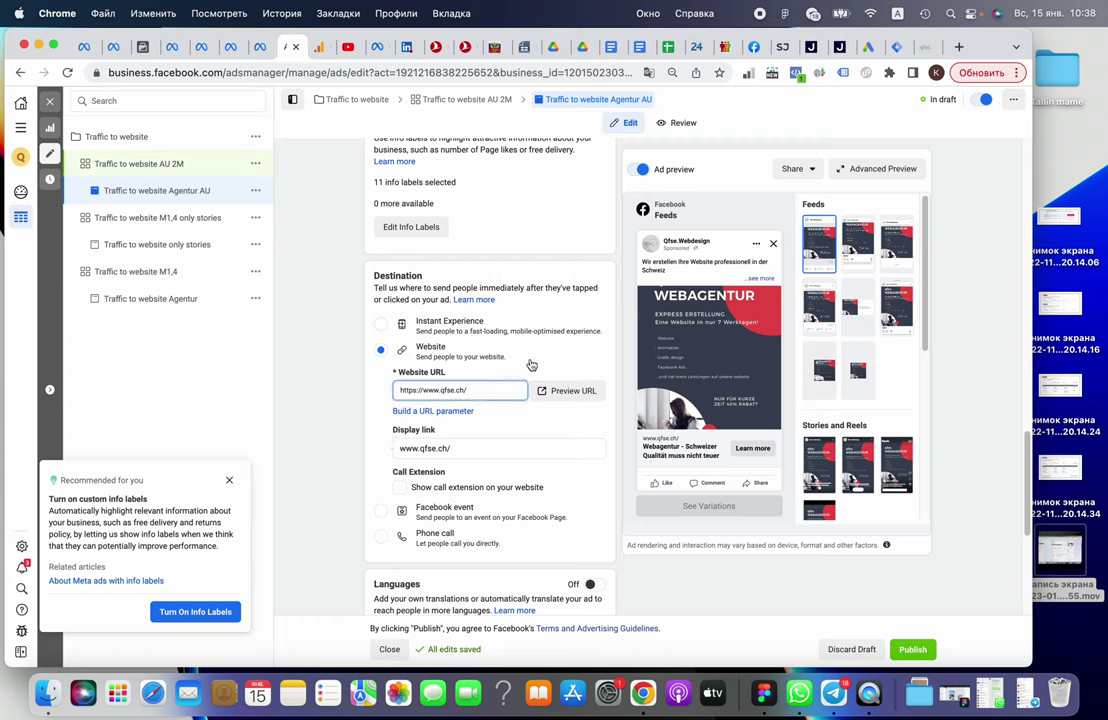
click(586, 398)
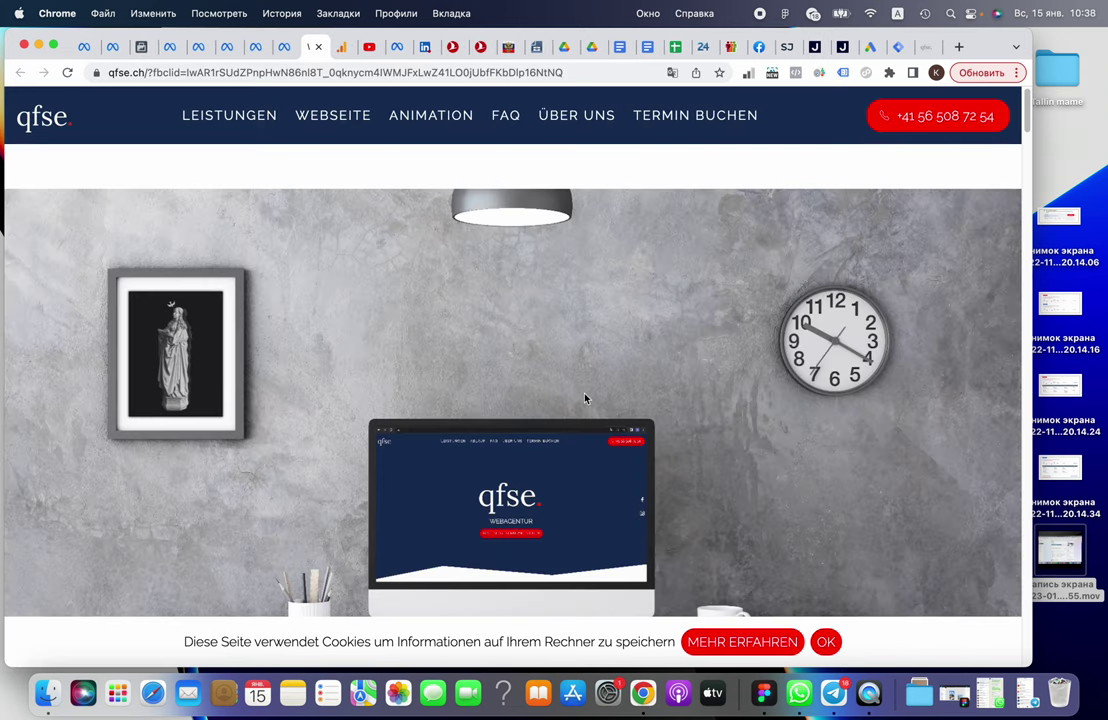
click(318, 47)
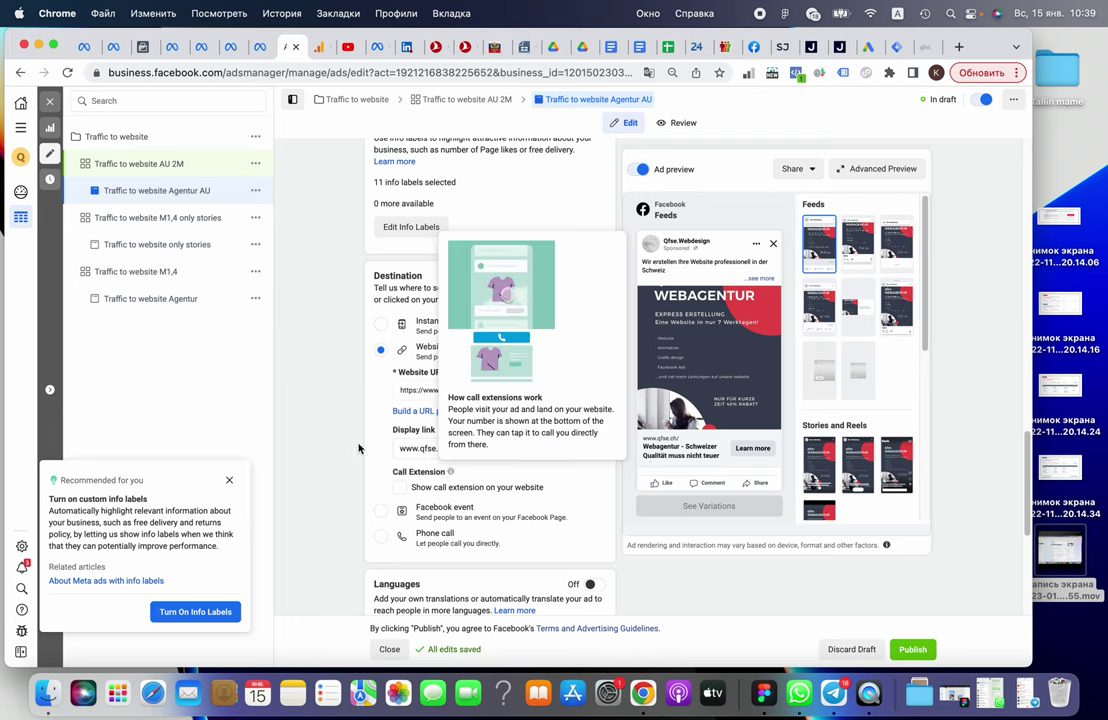
Append AU to the Campaign medium URL parameter, giving utm_medium KK+taffic+AGENTUR+AU
scroll(430, 440, down, 2)
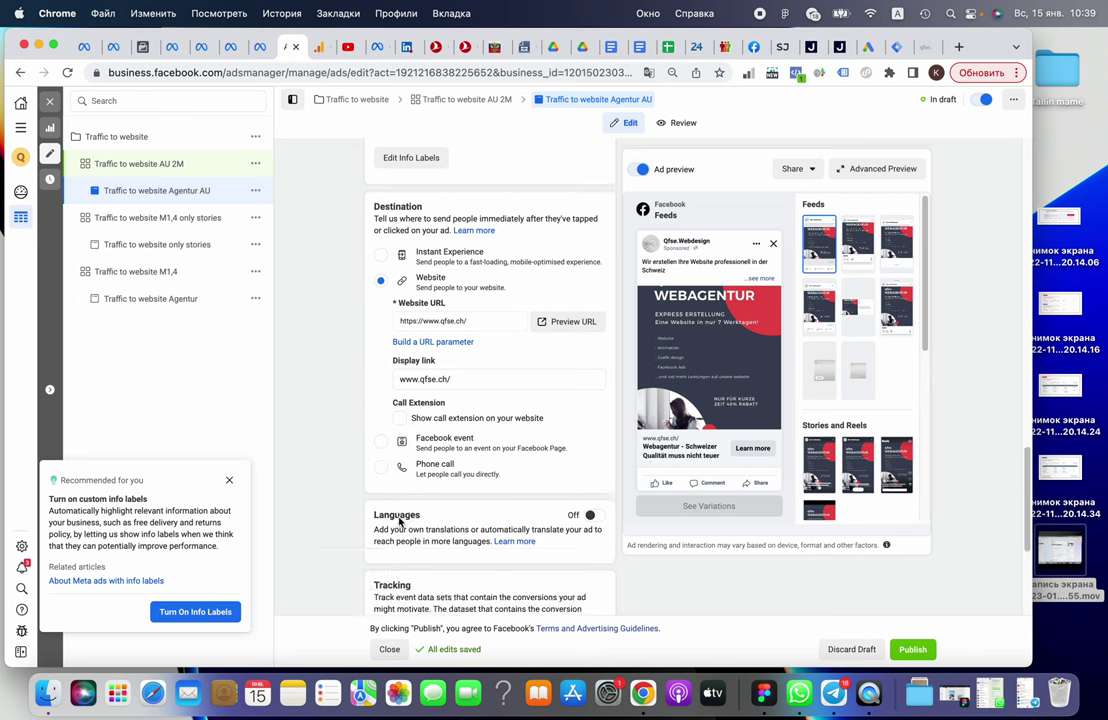
scroll(466, 388, down, 3)
scroll(446, 449, down, 2)
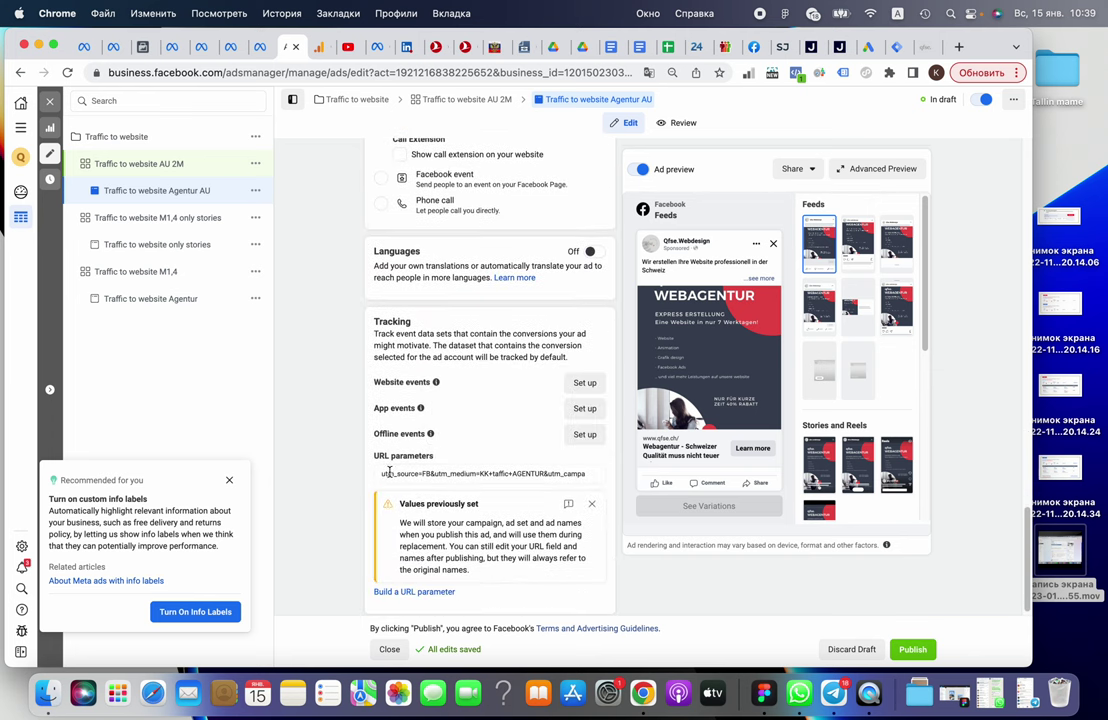
click(389, 473)
click(414, 601)
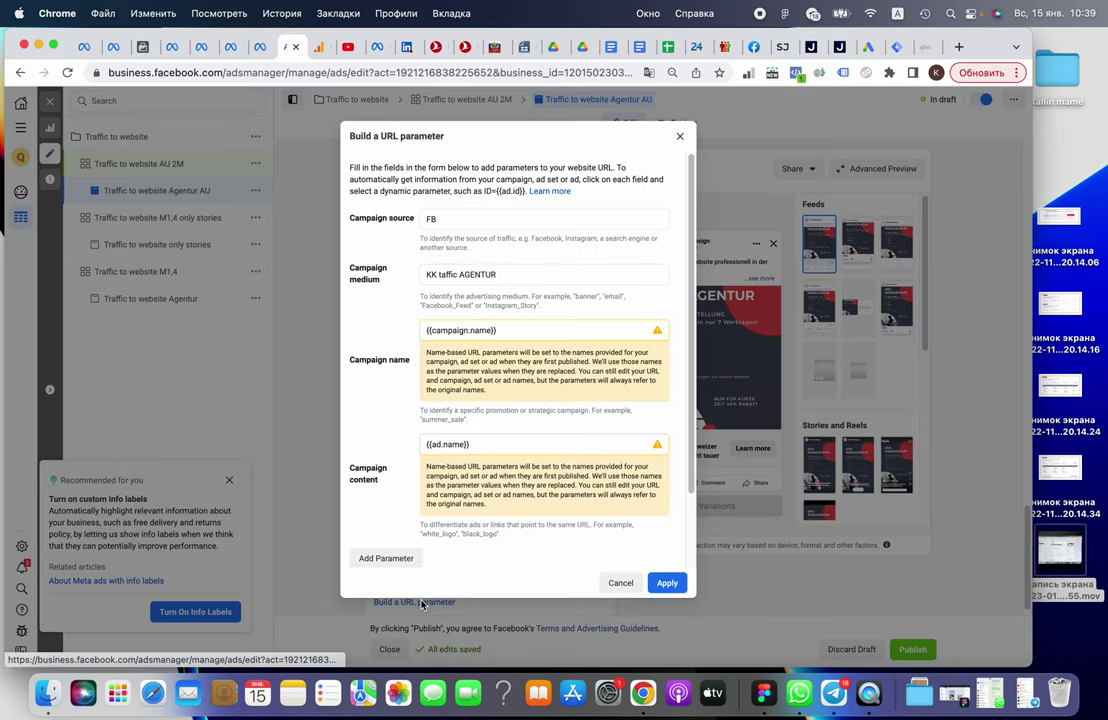
click(532, 272)
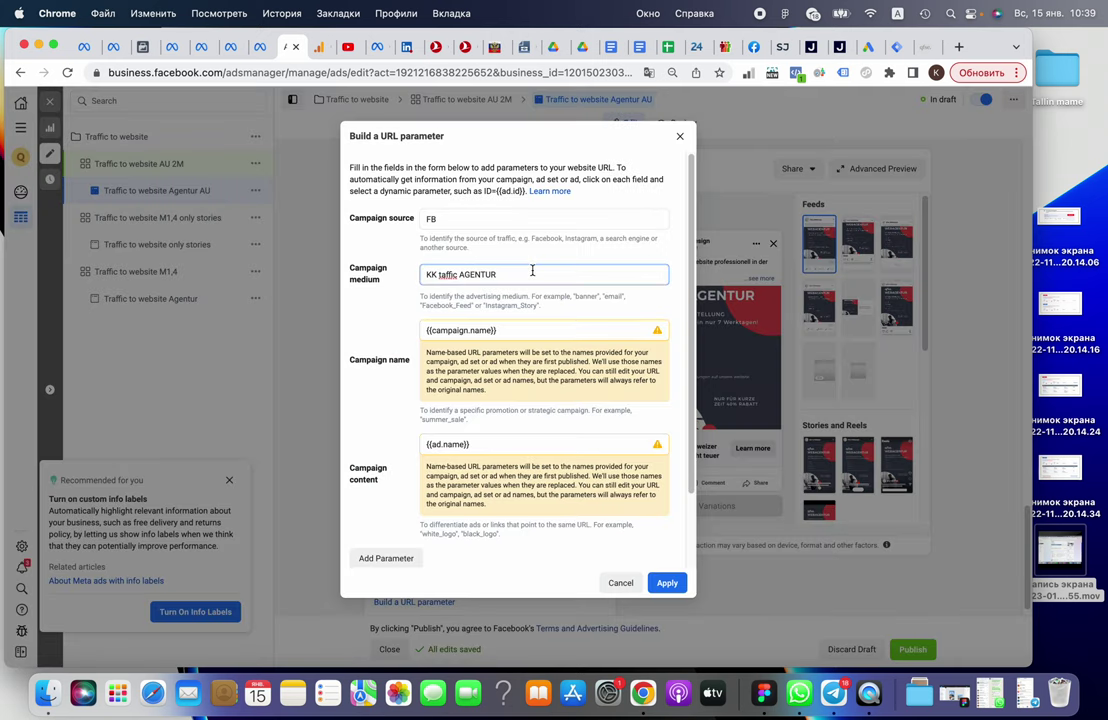
text(AU)
click(667, 583)
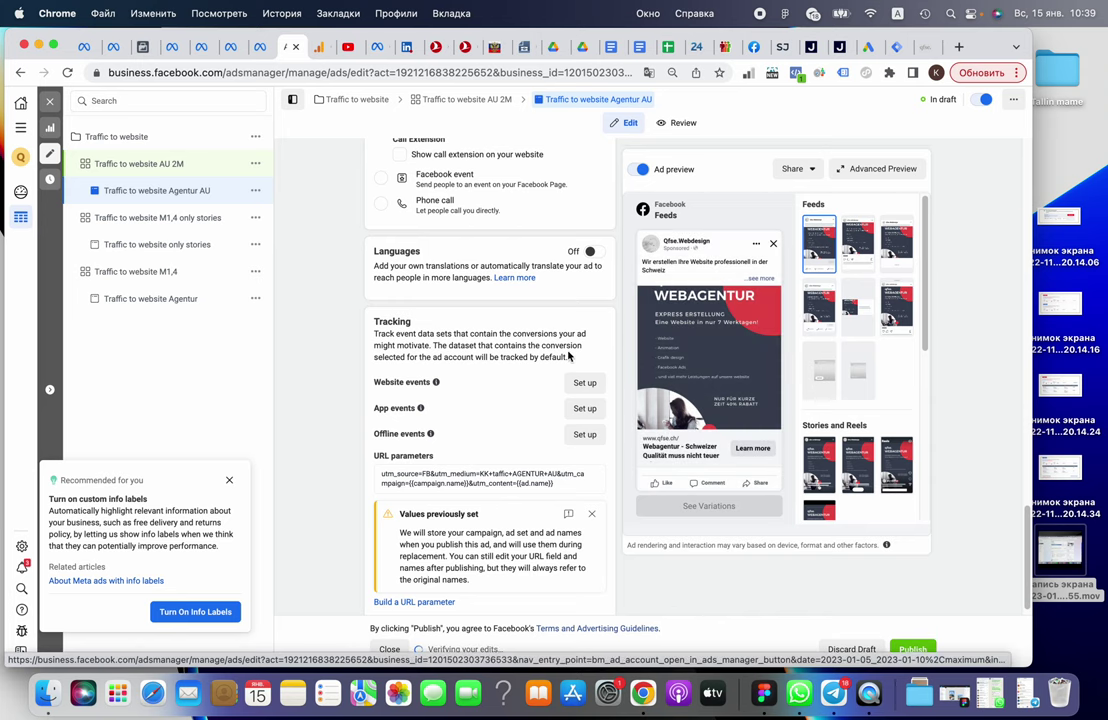
scroll(620, 450, down, 1)
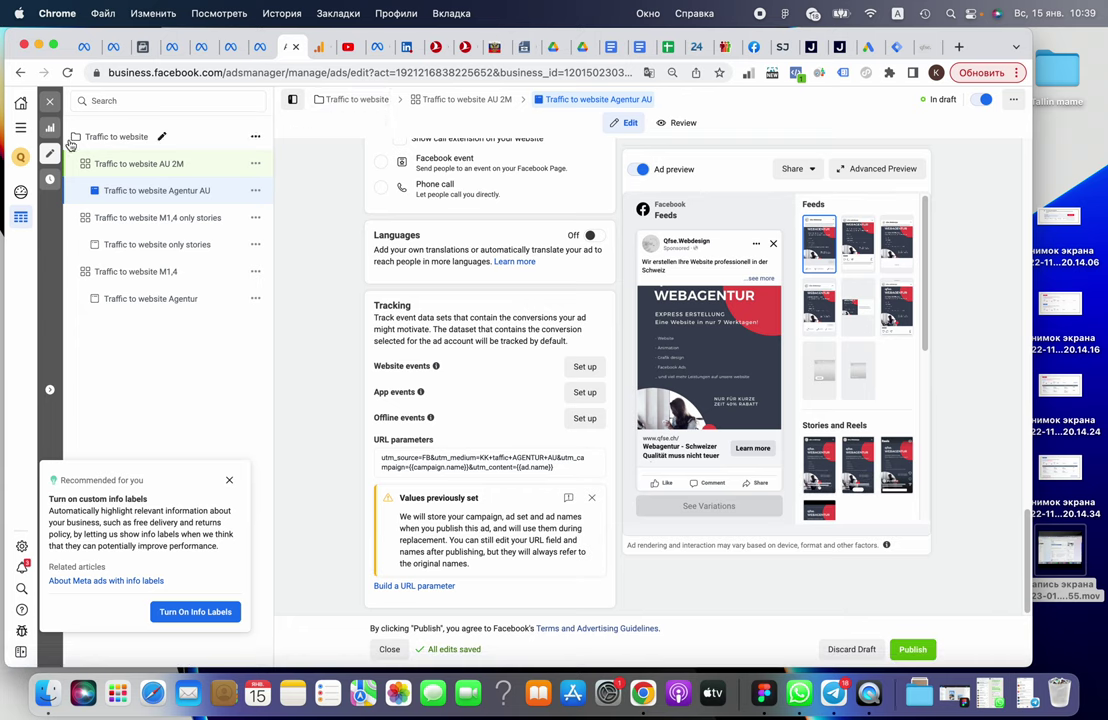
Switch to the Traffic to website AU 2M ad set and check its budget and AU deutsch targets 2M audience
mouse_move(140, 164)
click(466, 100)
scroll(560, 375, down, 5)
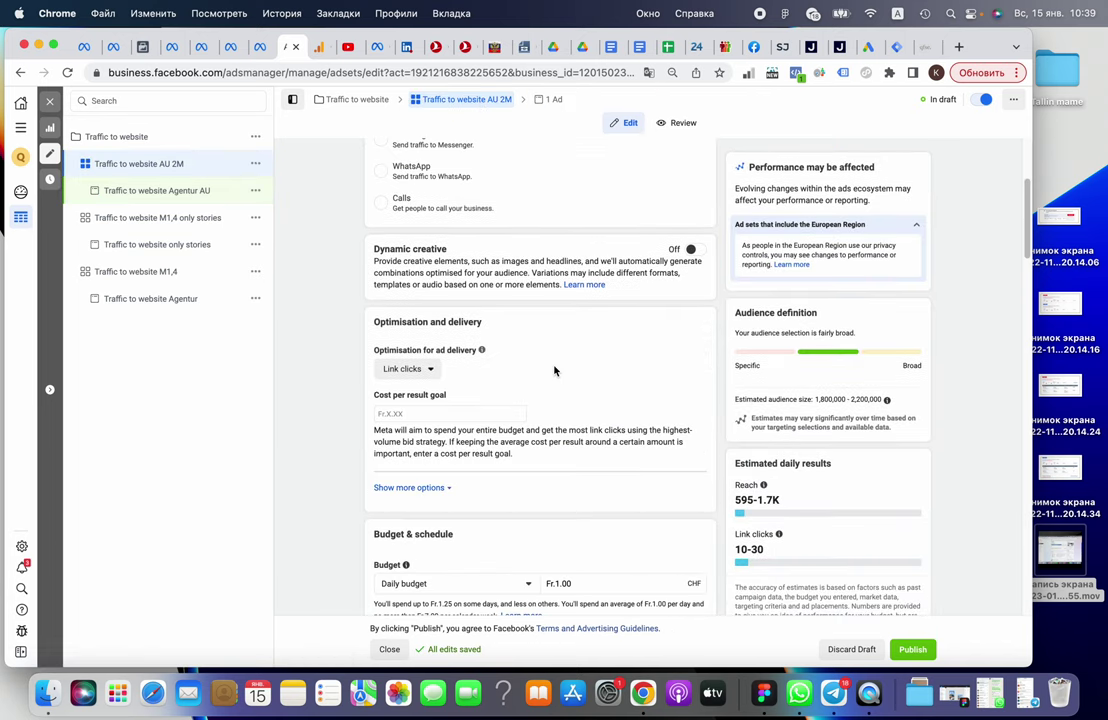
scroll(554, 370, down, 3)
scroll(540, 375, down, 2)
scroll(545, 380, down, 2)
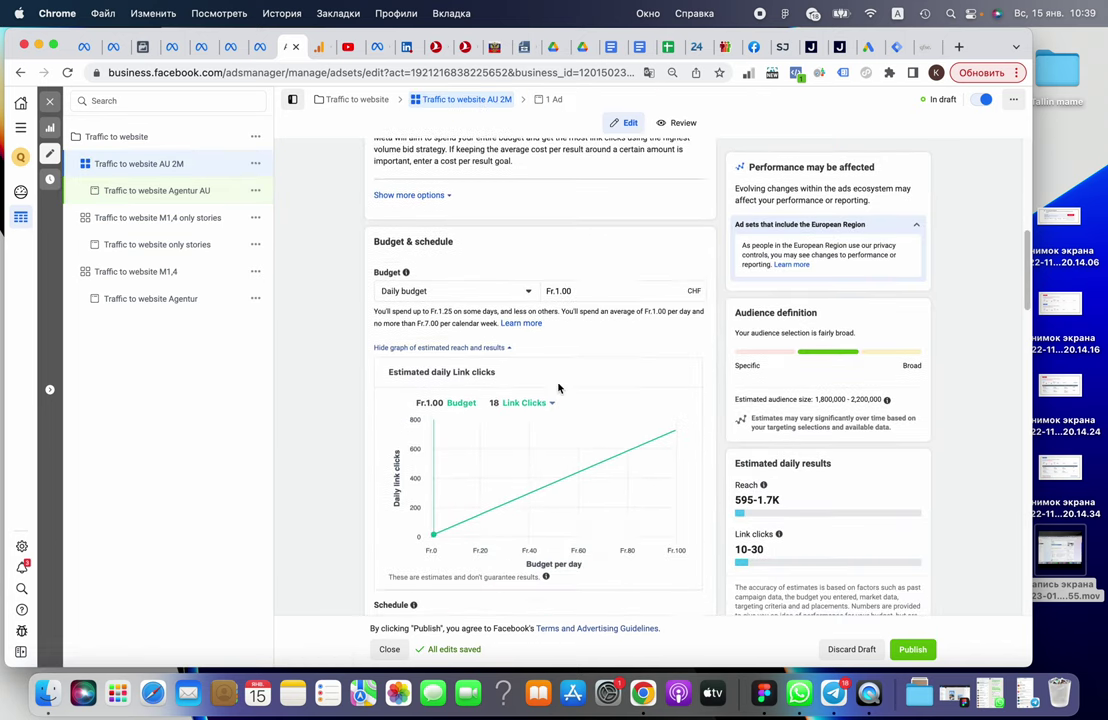
scroll(555, 390, down, 3)
scroll(557, 393, down, 5)
scroll(551, 430, down, 4)
scroll(504, 470, down, 5)
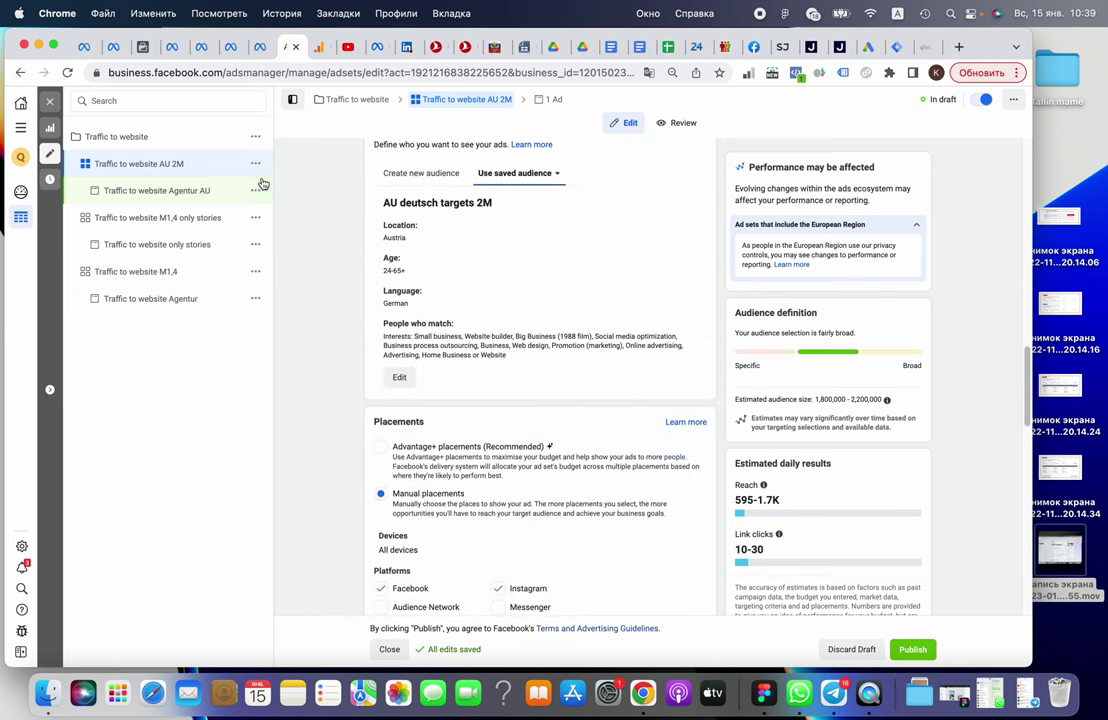
Return to the Traffic to website Agentur AU ad and review its creative and expanded primary text
click(553, 99)
scroll(450, 376, down, 3)
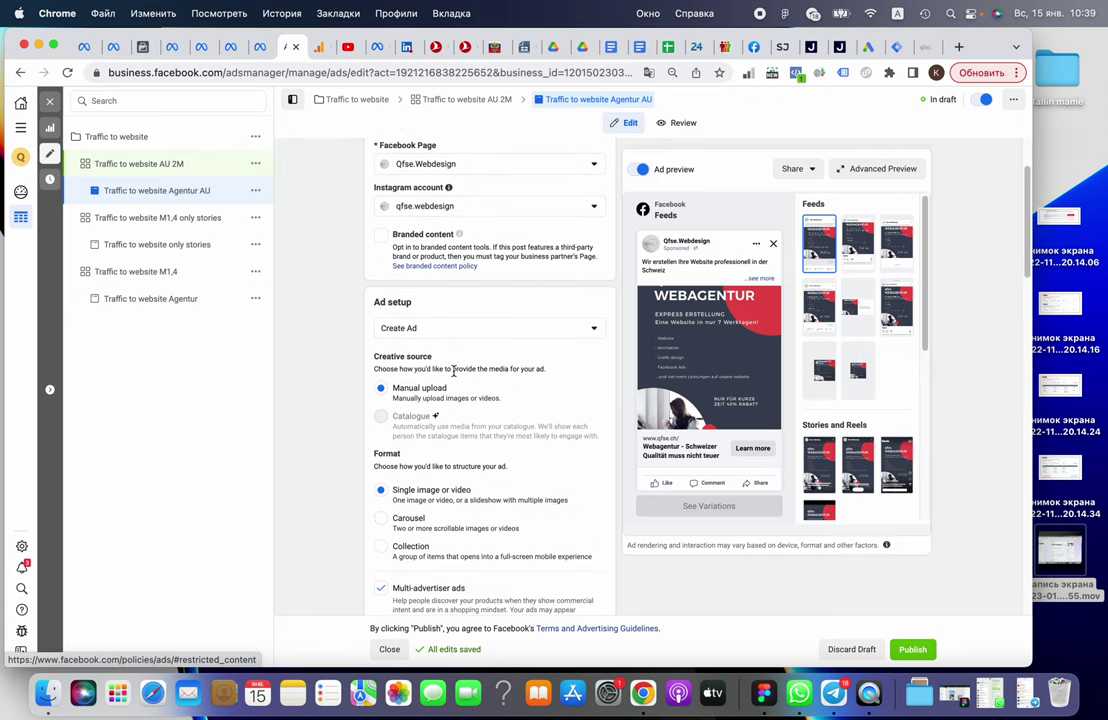
scroll(453, 375, down, 3)
scroll(453, 375, down, 3)
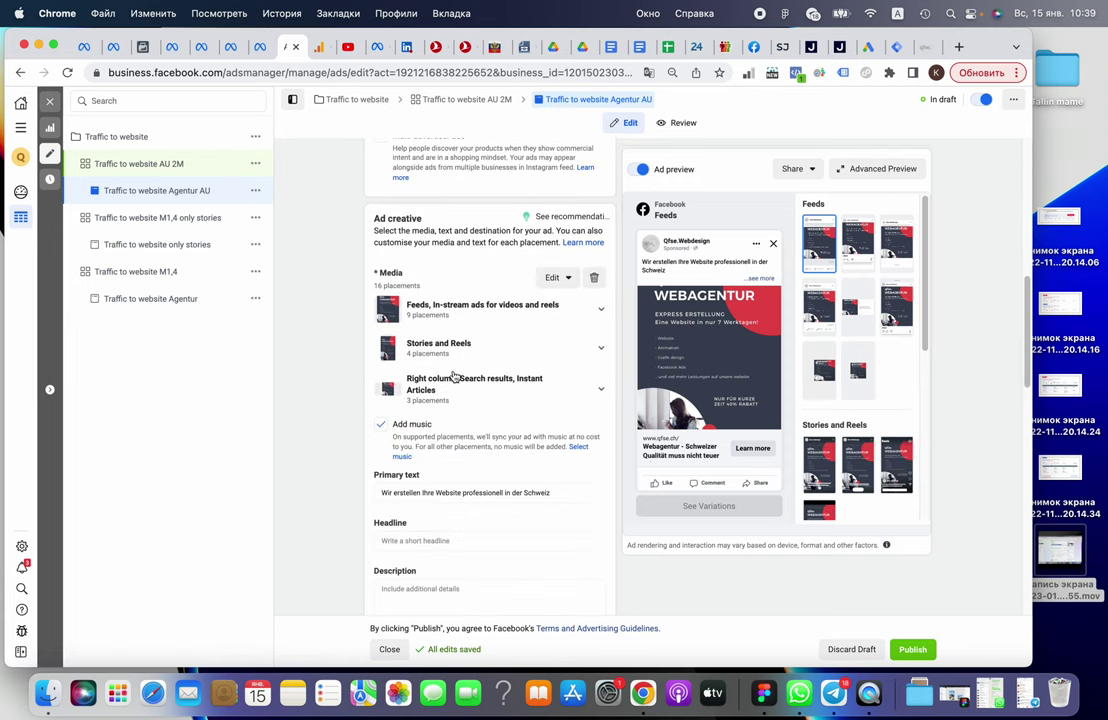
scroll(453, 375, down, 2)
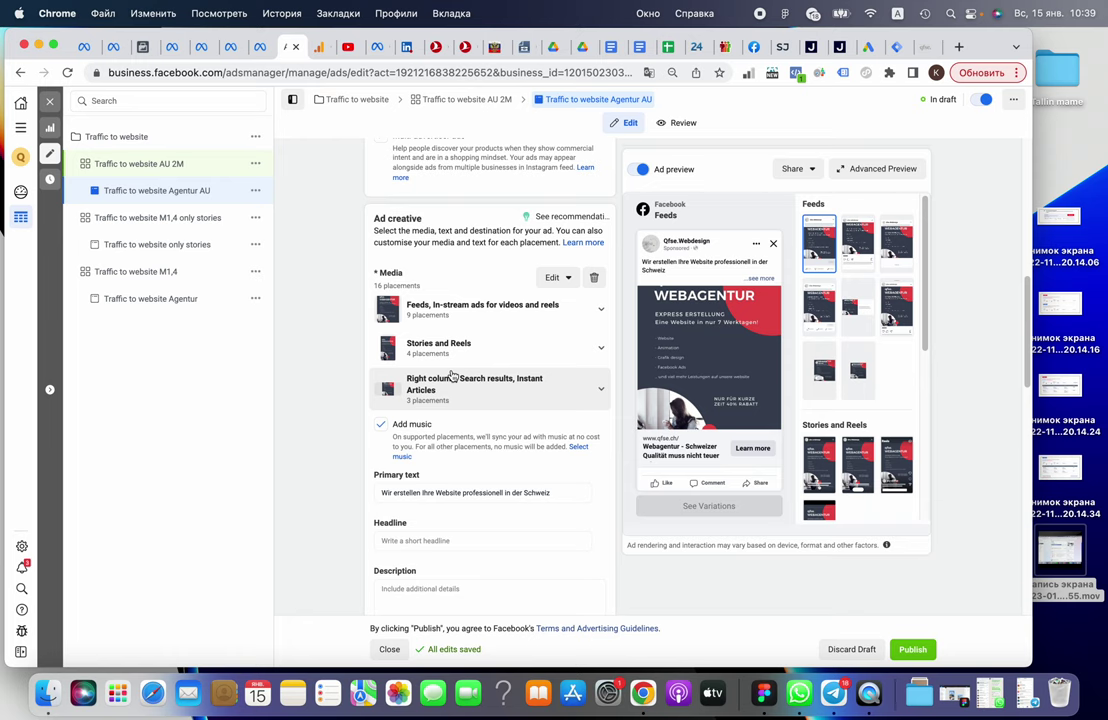
scroll(452, 375, down, 1)
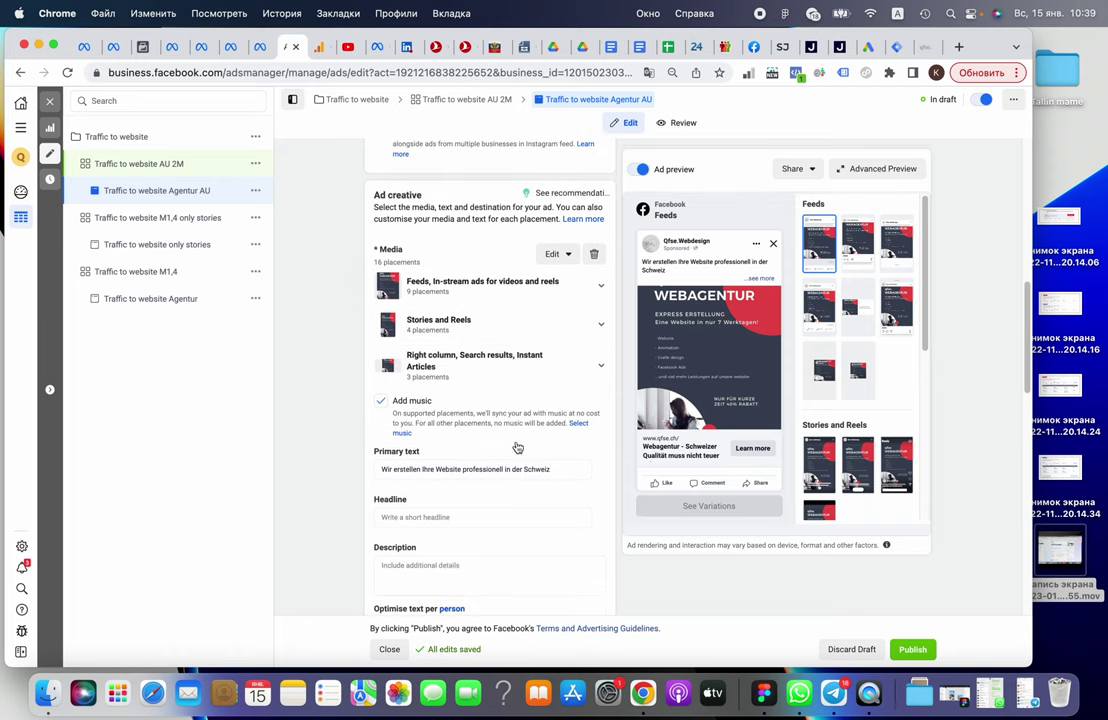
click(575, 470)
scroll(504, 395, down, 10)
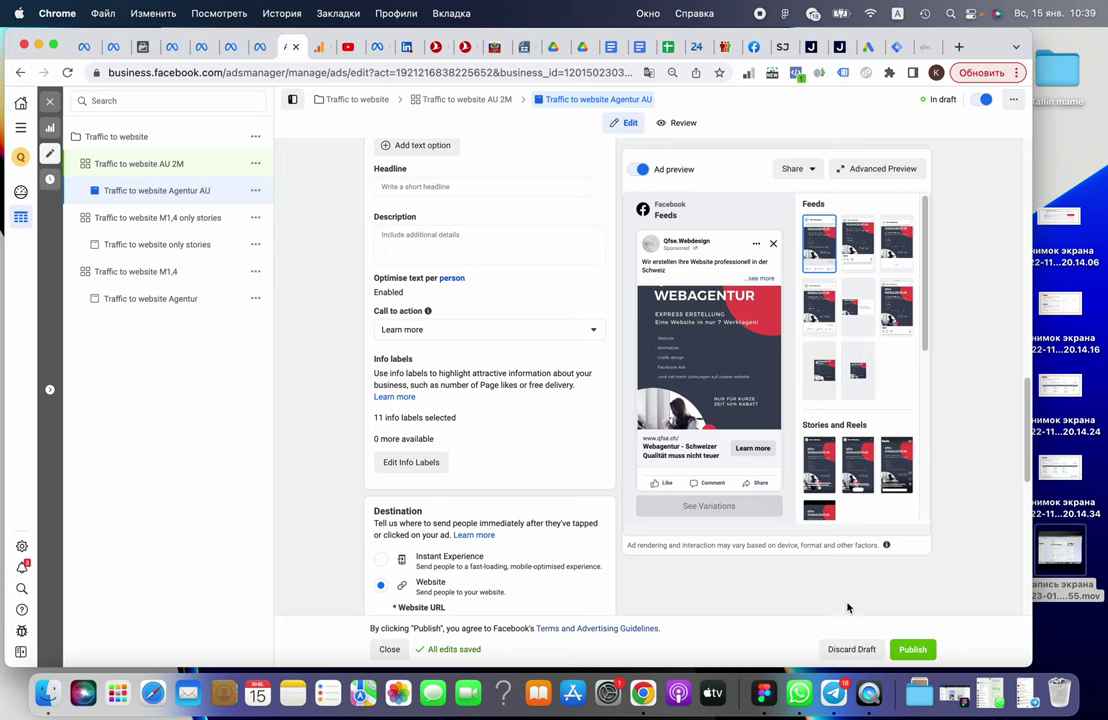
Publish the draft Traffic to website AU 2M ad set and its Agentur AU ad
click(913, 652)
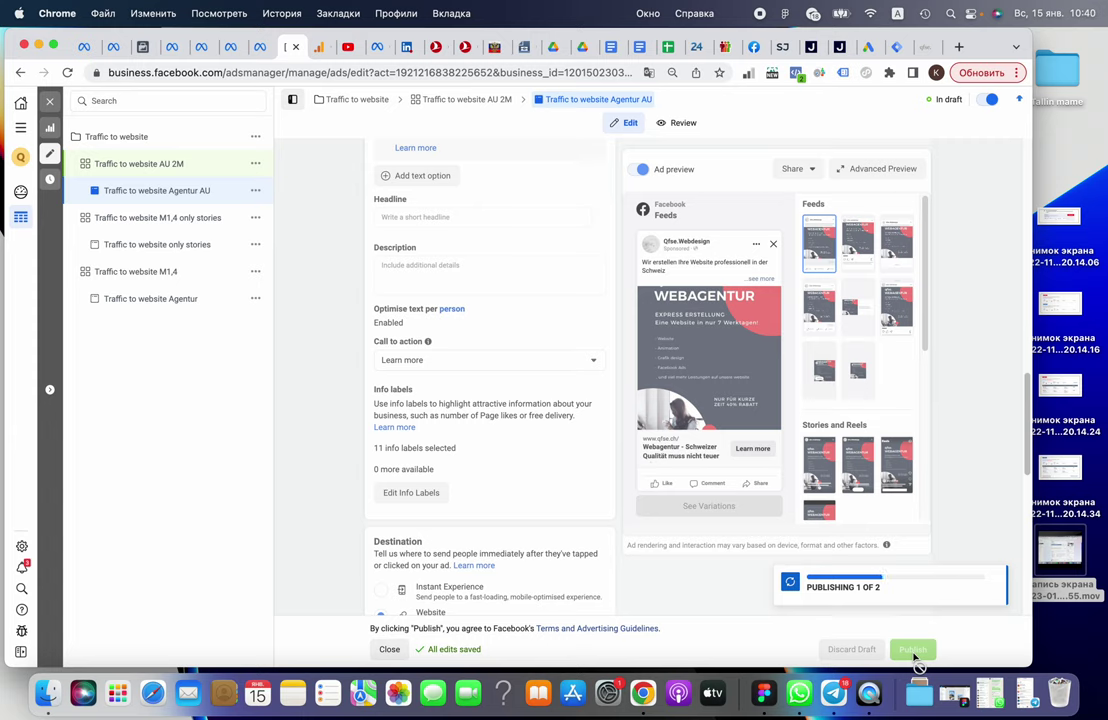